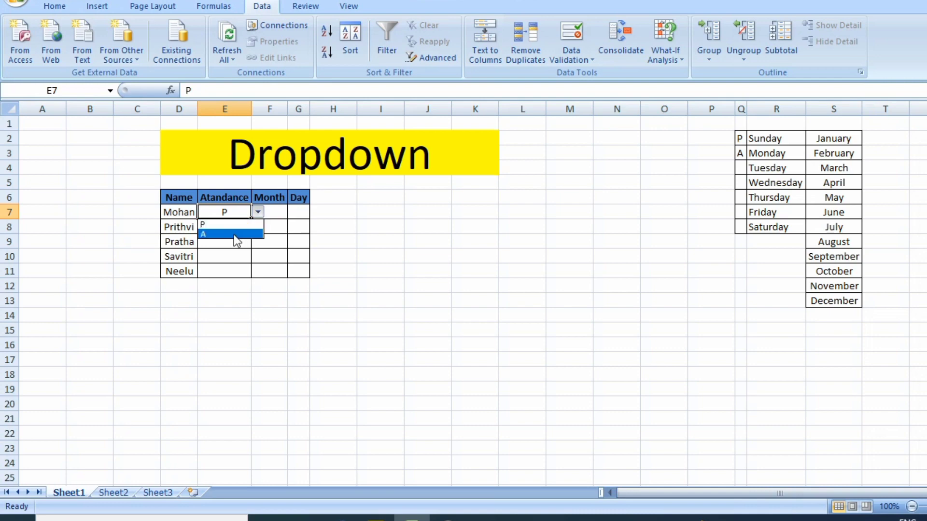
Step: Choose A as the attendance in E7 and April as the month in F7 from their dropdown lists
{"action": "left_click", "coordinate": [232, 235]}
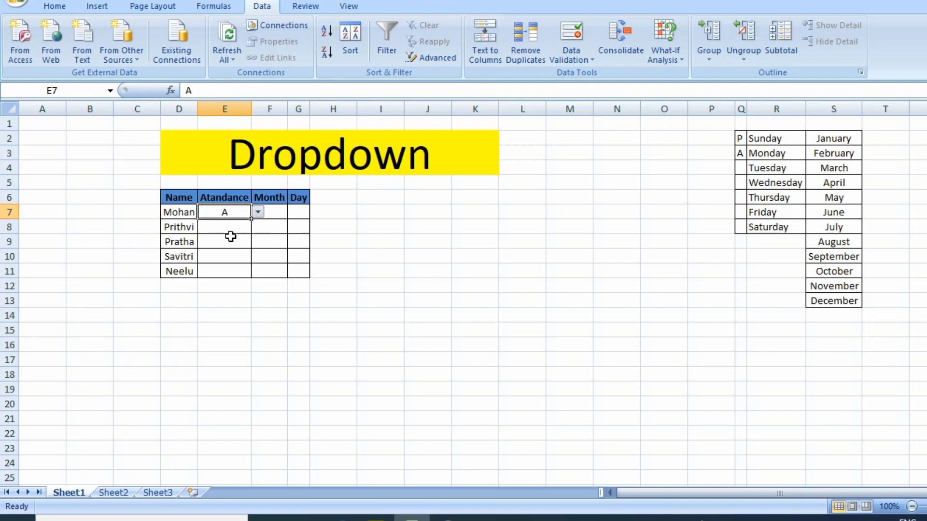
{"action": "left_click", "coordinate": [271, 211]}
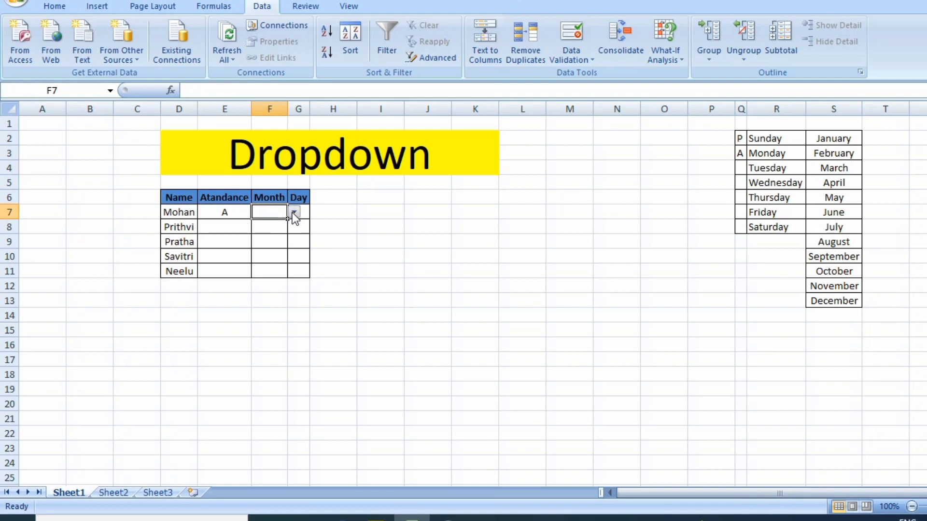
{"action": "left_click", "coordinate": [293, 212]}
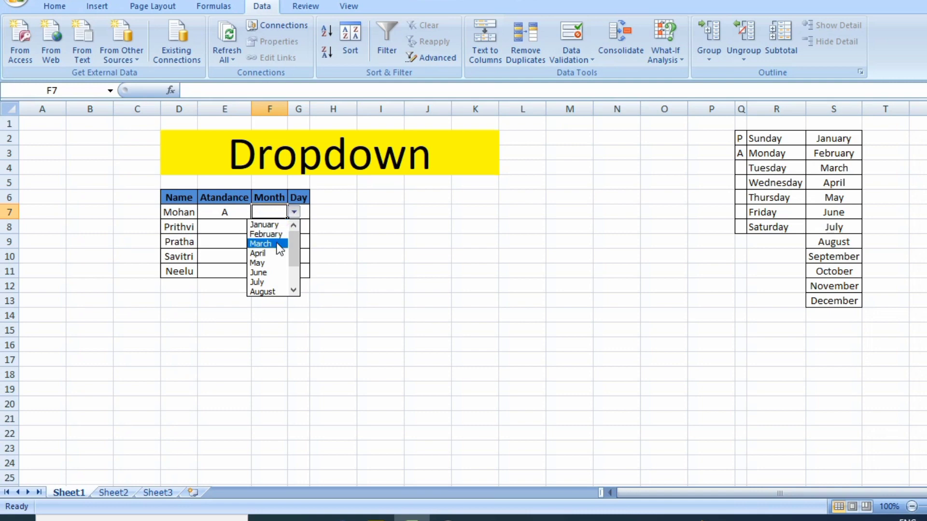
{"action": "left_click", "coordinate": [293, 291]}
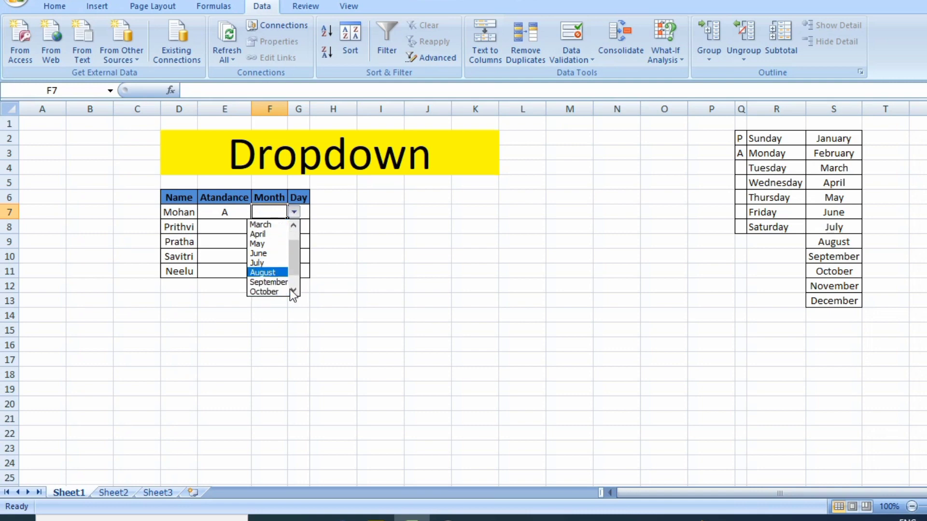
{"action": "left_click", "coordinate": [269, 234]}
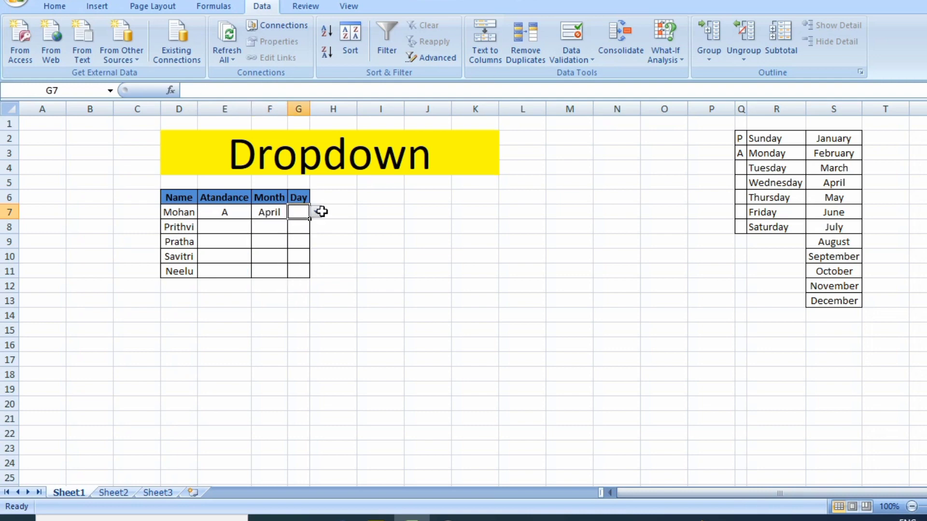
Step: Choose Thursday from the day dropdown in G7 and autofit the width of column G
{"action": "left_click", "coordinate": [322, 211]}
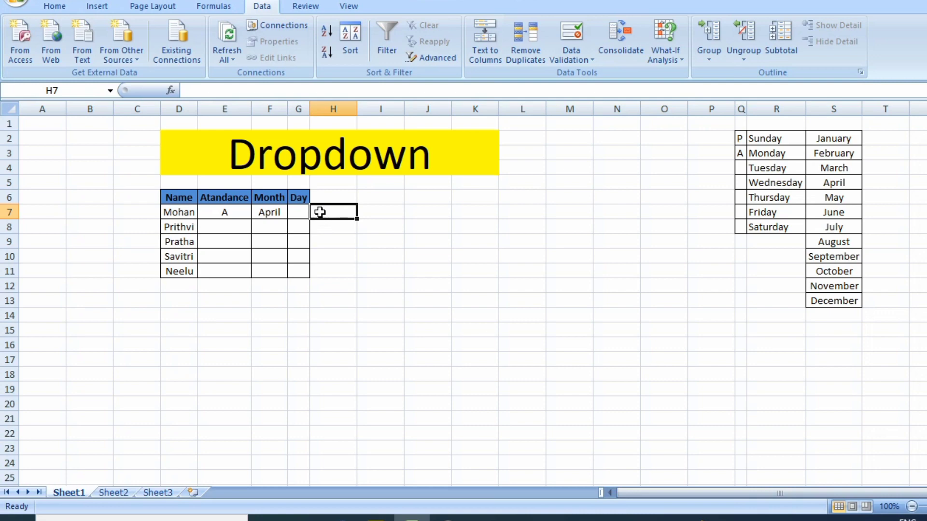
{"action": "left_click", "coordinate": [303, 211]}
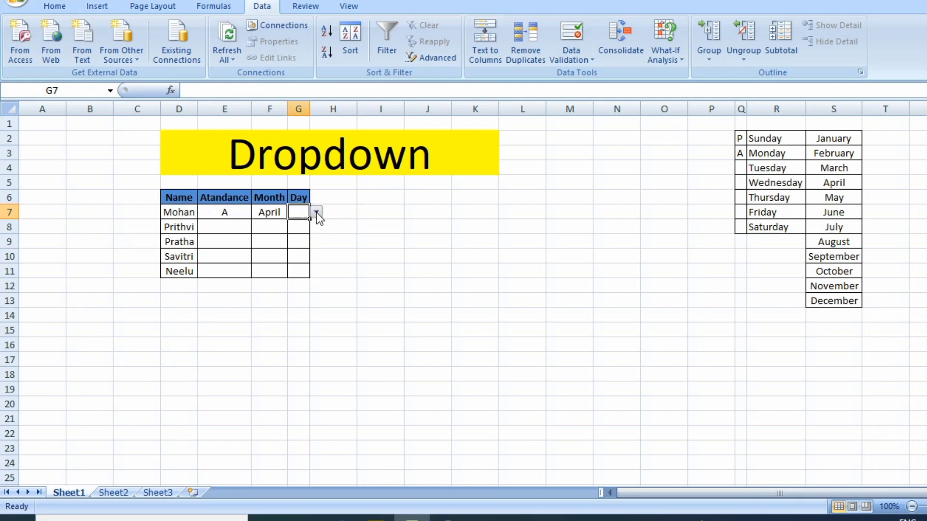
{"action": "left_click", "coordinate": [315, 213]}
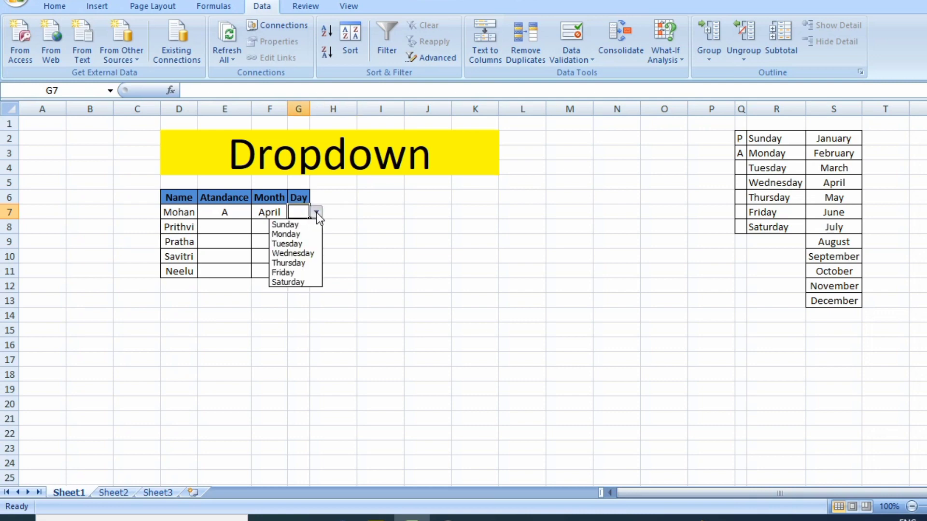
{"action": "left_click", "coordinate": [295, 262]}
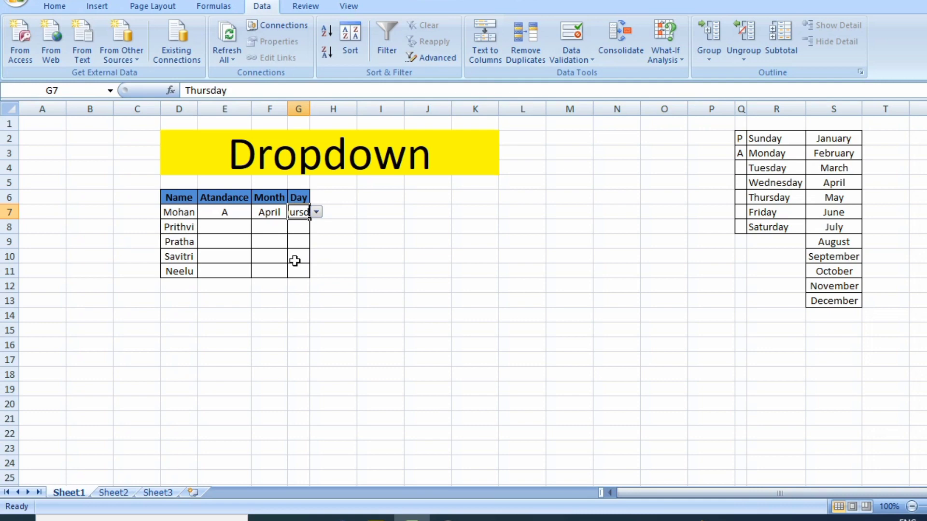
{"action": "key", "text": "alt+h"}
{"action": "key", "text": "o"}
{"action": "key", "text": "i"}
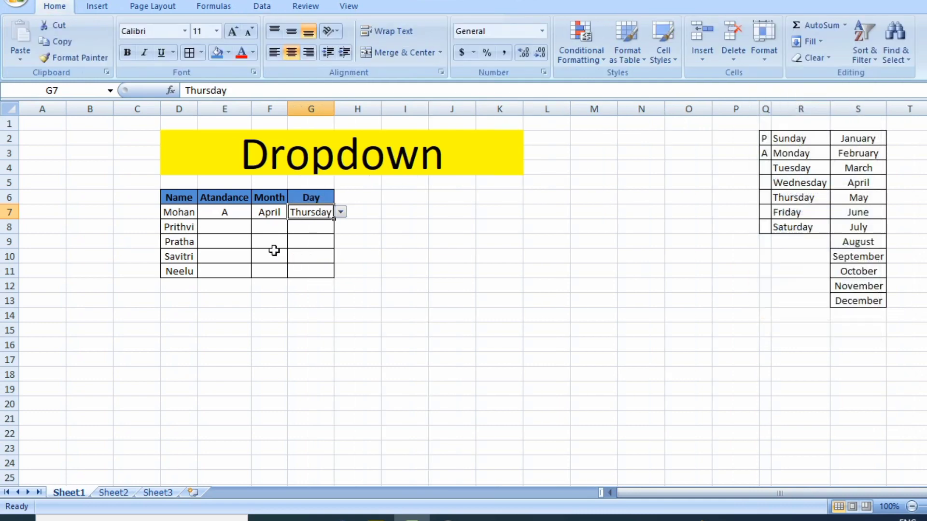
Step: Clear the attendance, month and day values in cells E7, F7 and G7
{"action": "left_click", "coordinate": [221, 214]}
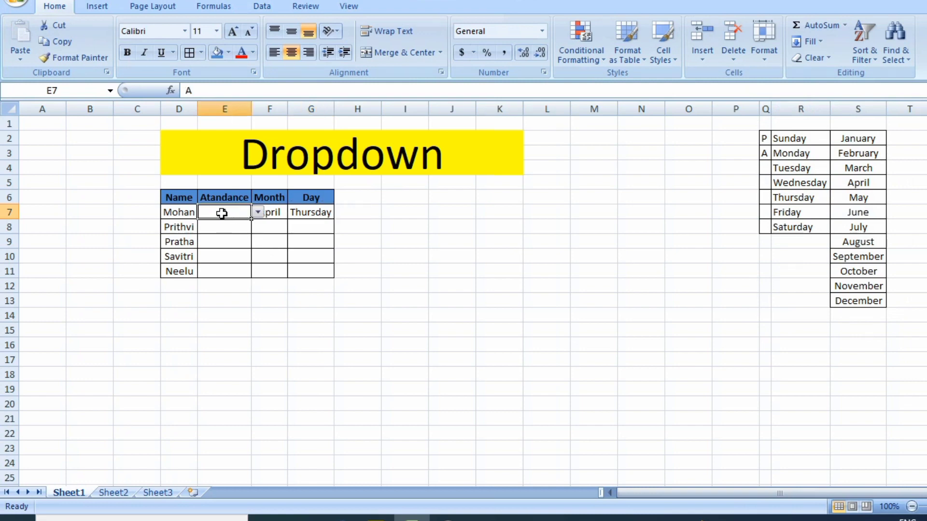
{"action": "key", "text": "BackSpace"}
{"action": "left_click", "coordinate": [267, 213]}
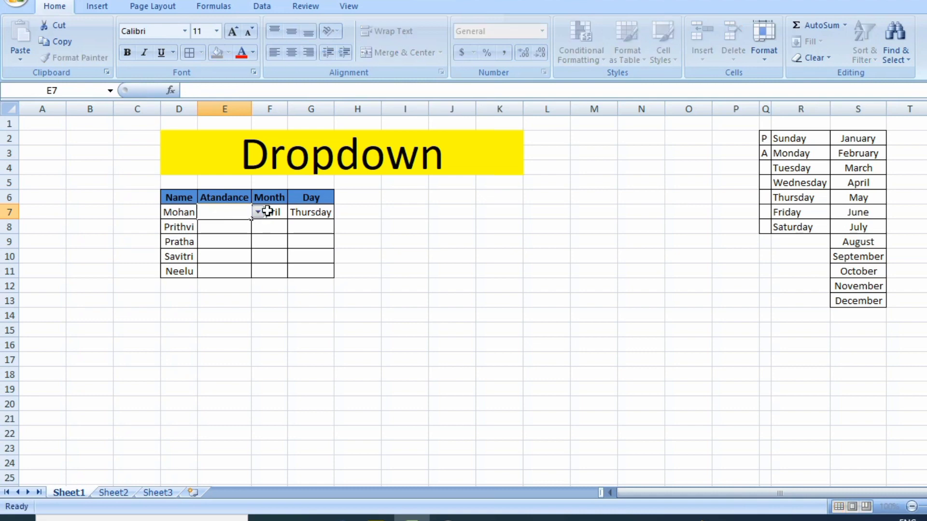
{"action": "key", "text": "BackSpace"}
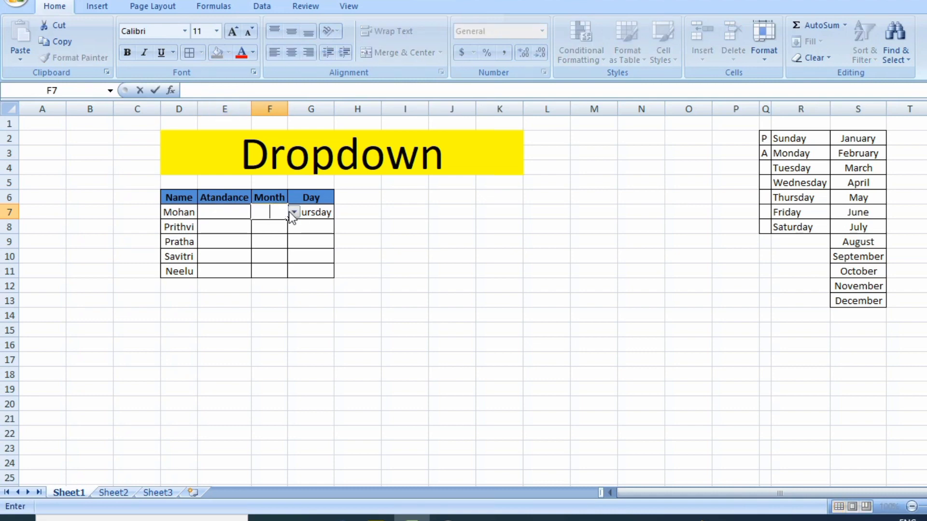
{"action": "left_click", "coordinate": [305, 211]}
{"action": "key", "text": "BackSpace"}
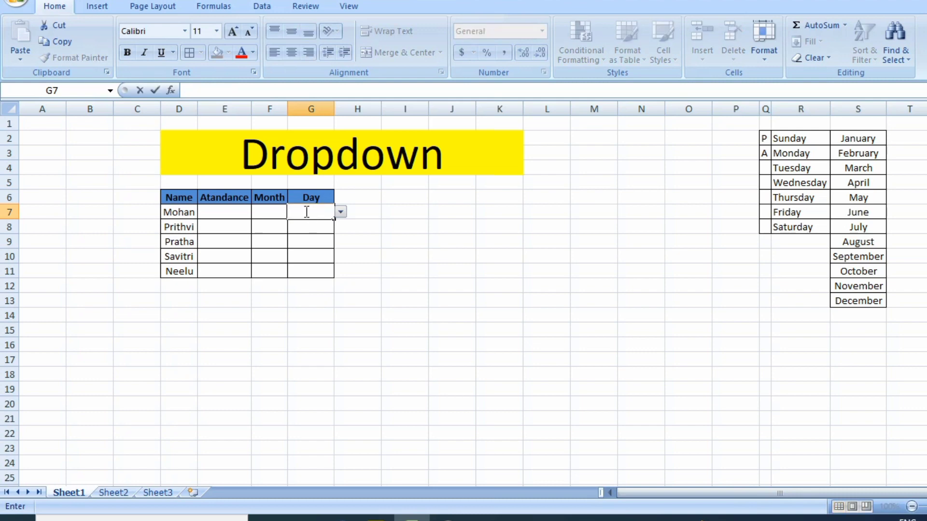
Step: Copy the header row D6:G6 to a second table starting at I6 and autofit its column widths
{"action": "left_click", "coordinate": [184, 197]}
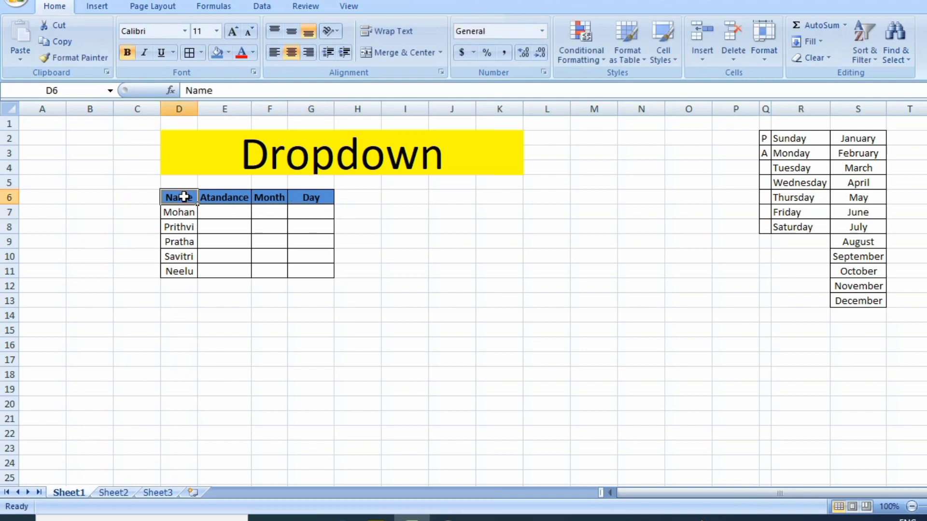
{"action": "key", "text": "shift+Right"}
{"action": "key", "text": "shift+Right"}
{"action": "key", "text": "shift+Right"}
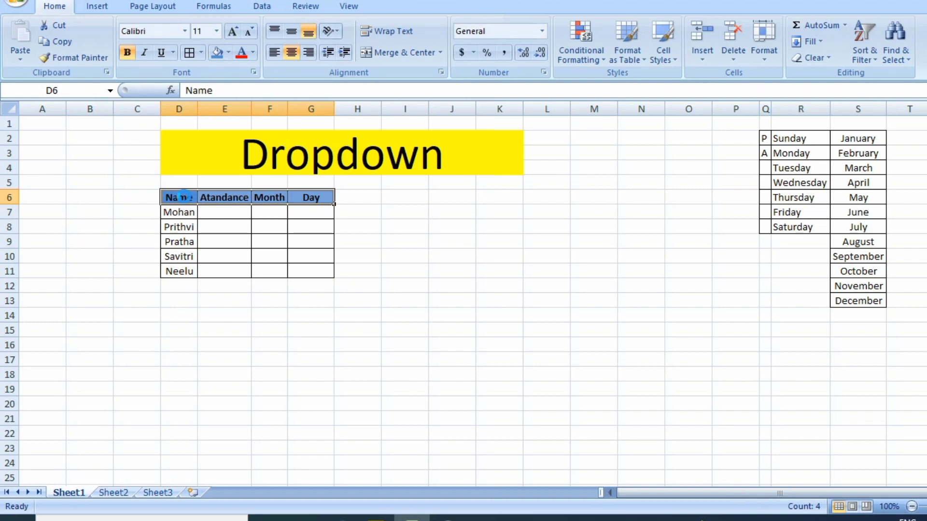
{"action": "key", "text": "ctrl+c"}
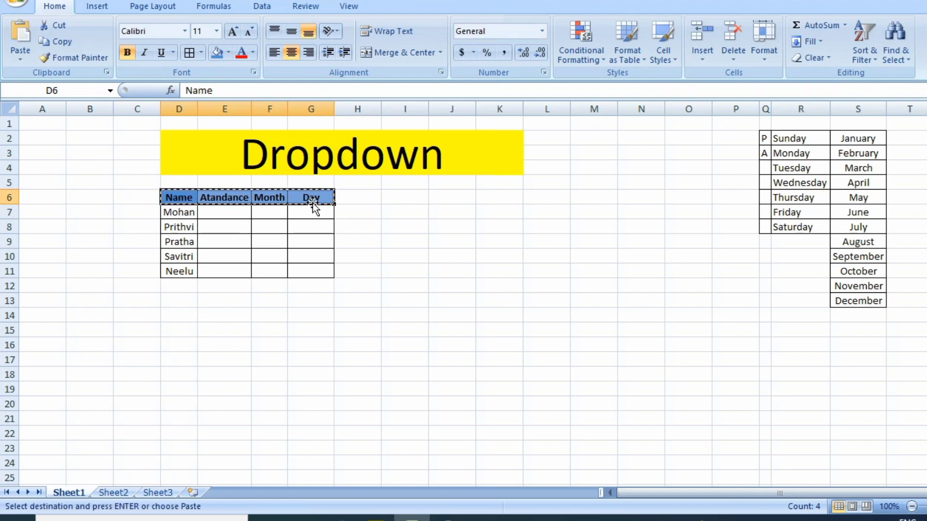
{"action": "left_click", "coordinate": [391, 197]}
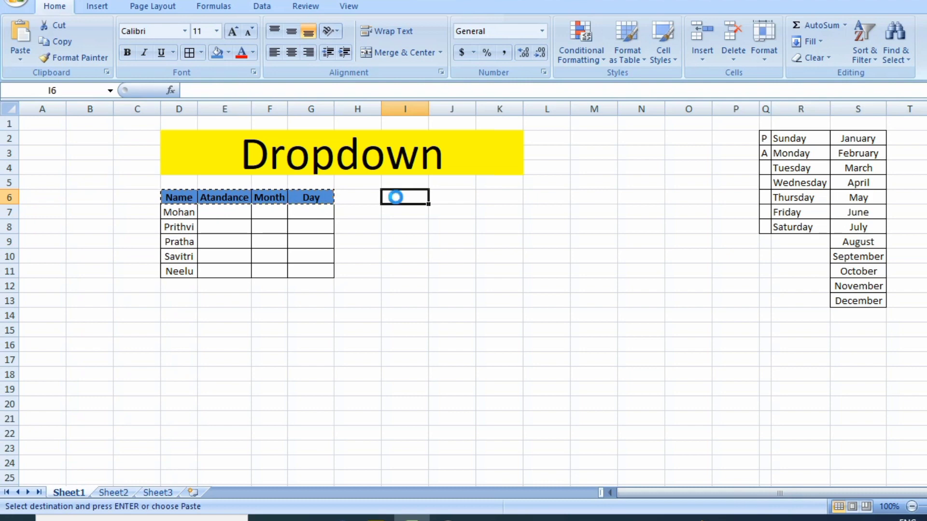
{"action": "key", "text": "ctrl+v"}
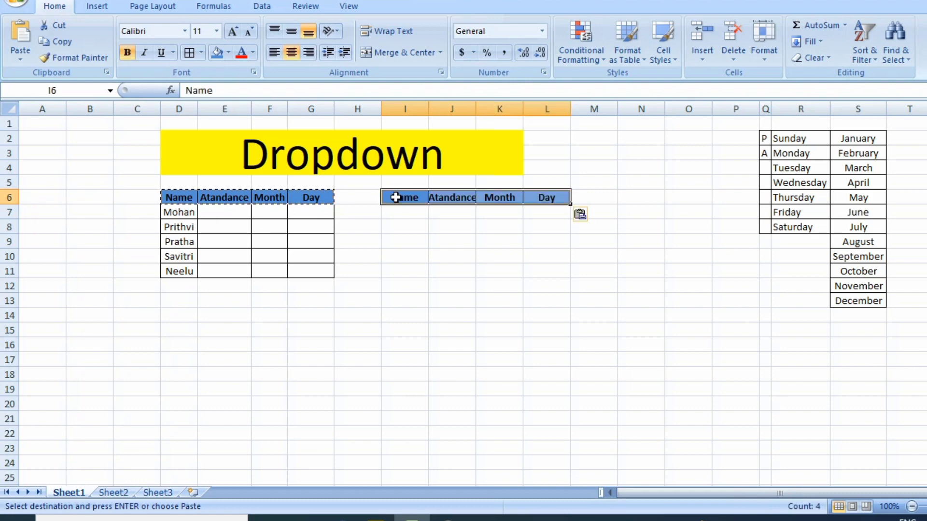
{"action": "key", "text": "alt+h"}
{"action": "key", "text": "o"}
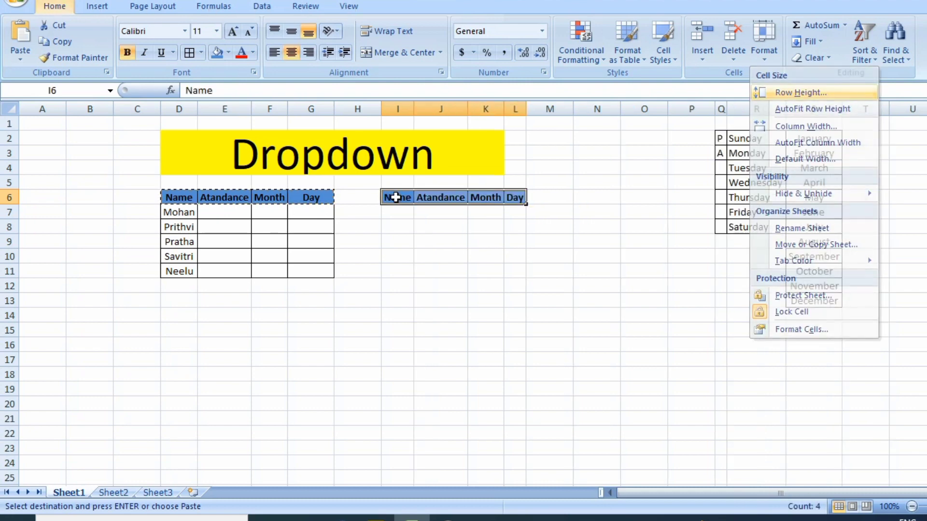
{"action": "key", "text": "i"}
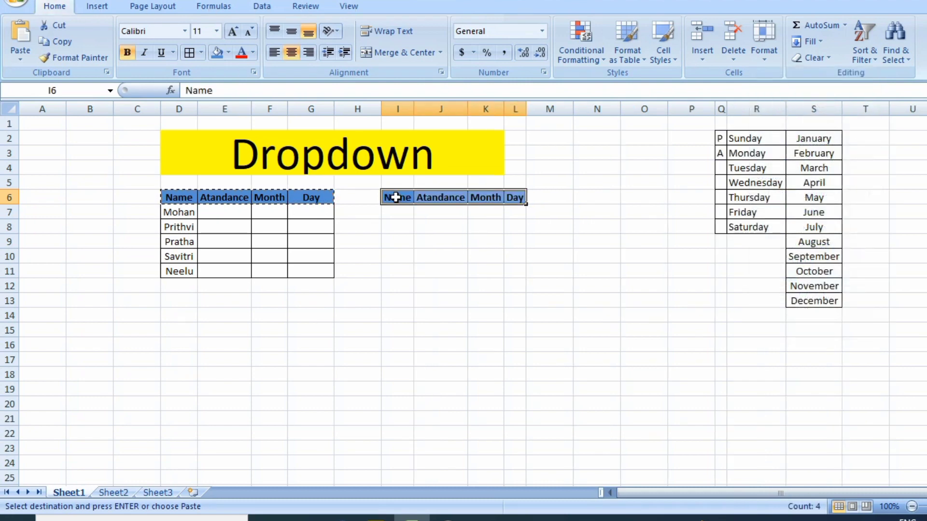
Step: Copy the names in D7:D11 to the second table starting at I7 and autofit the width of column I
{"action": "left_click", "coordinate": [194, 211]}
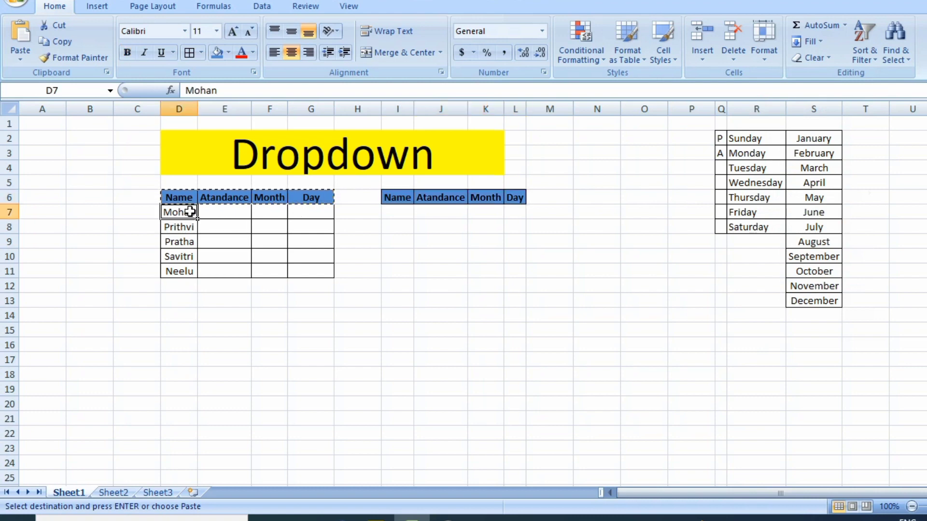
{"action": "key", "text": "ctrl+shift+Down"}
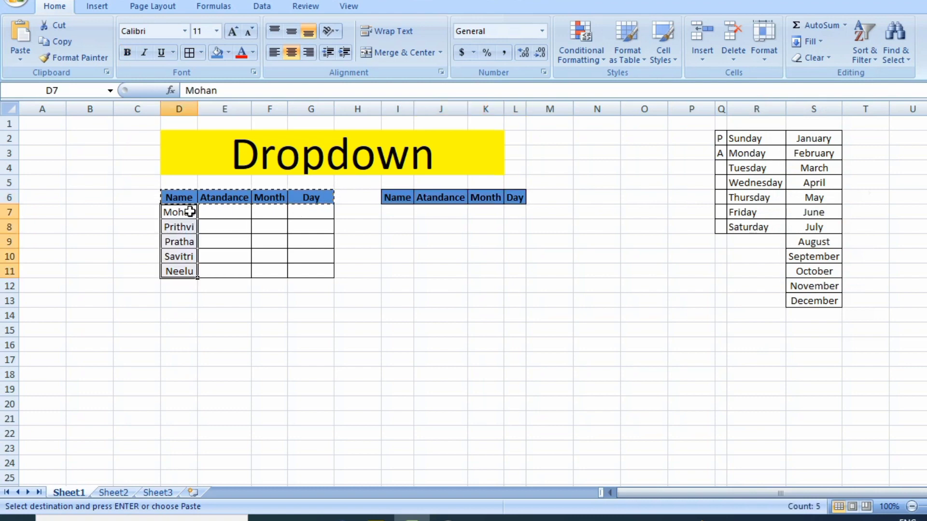
{"action": "key", "text": "ctrl+c"}
{"action": "left_click", "coordinate": [402, 210]}
{"action": "key", "text": "ctrl+v"}
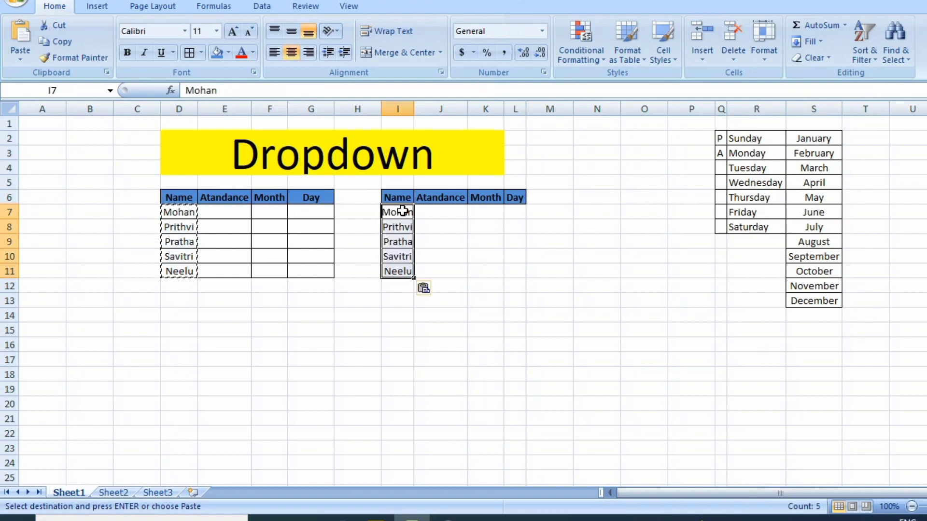
{"action": "key", "text": "alt"}
{"action": "key", "text": "h"}
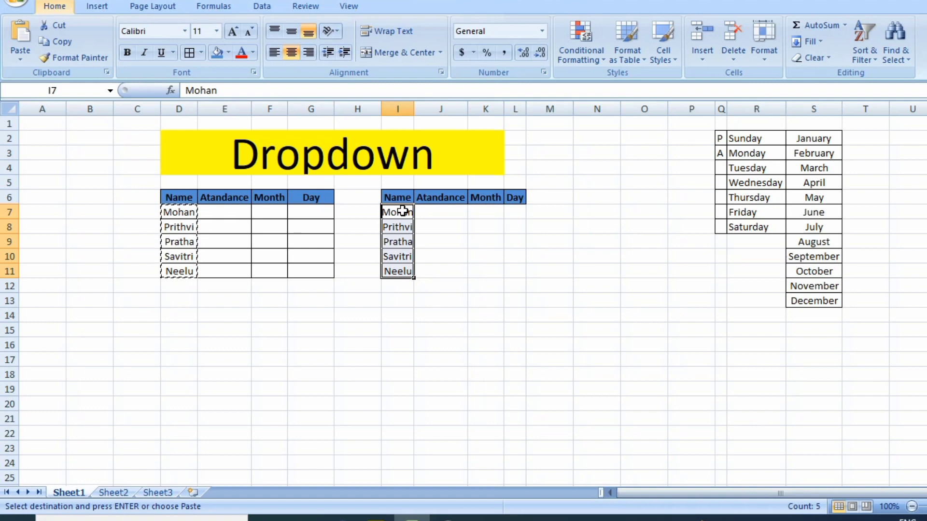
{"action": "key", "text": "o"}
{"action": "key", "text": "i"}
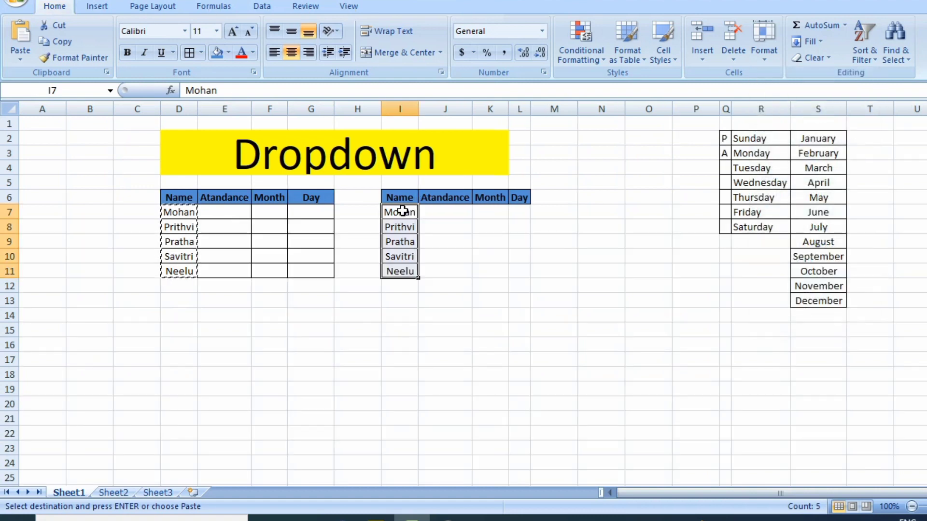
Step: Add List data validation to attendance cell J7 with the source range =$Q$2:$Q$3
{"action": "left_click", "coordinate": [447, 211]}
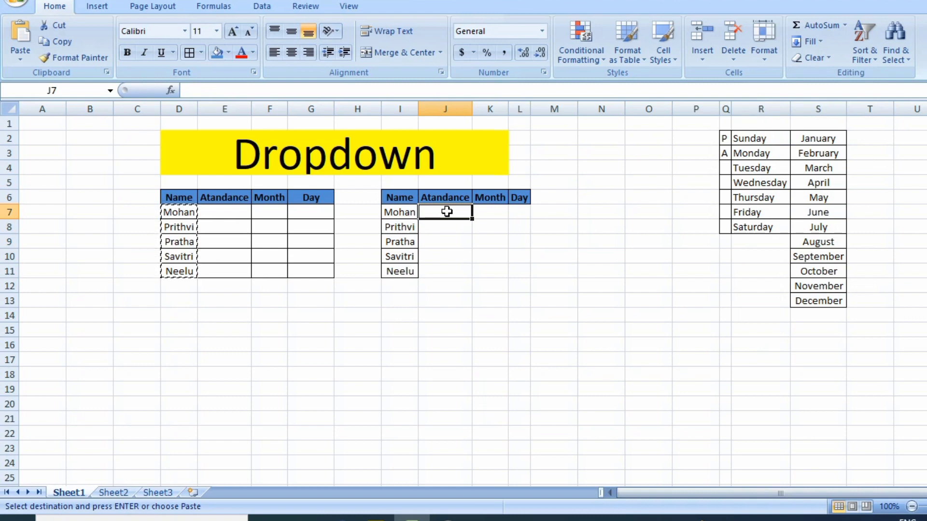
{"action": "left_click", "coordinate": [496, 235]}
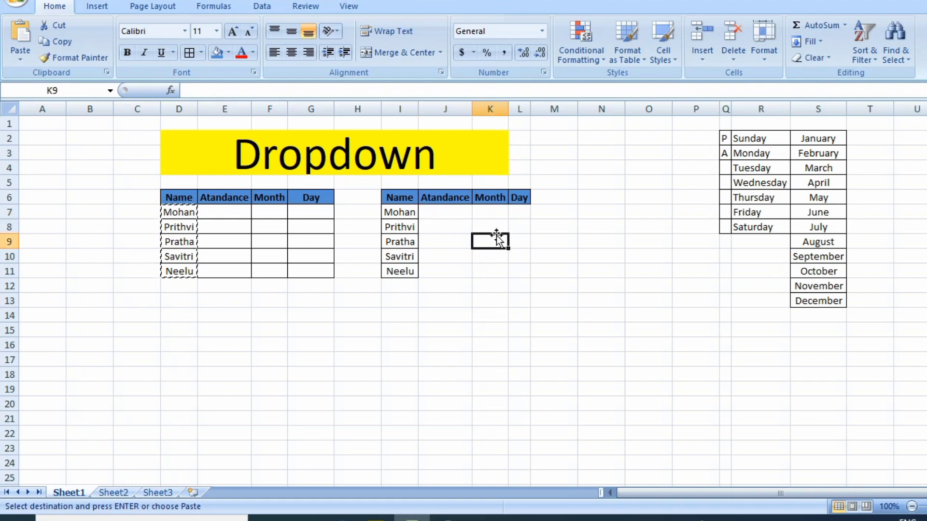
{"action": "left_click", "coordinate": [450, 213]}
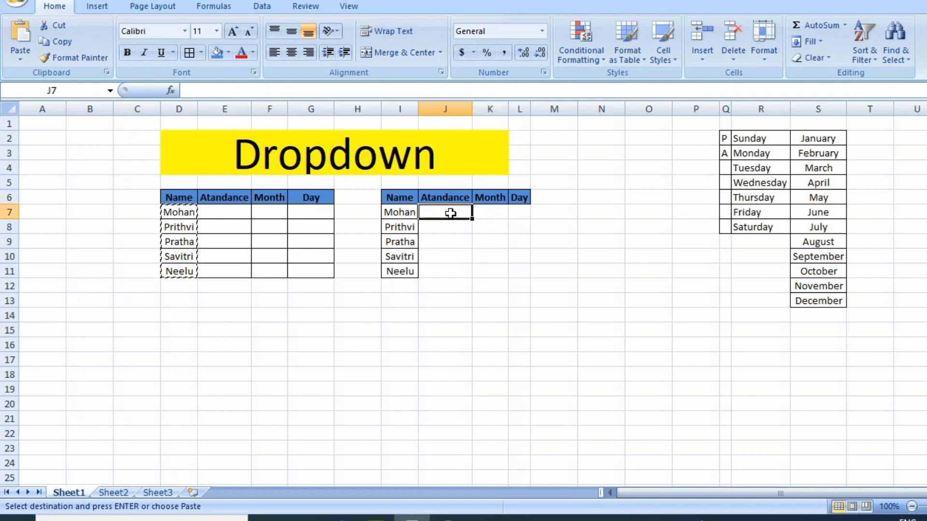
{"action": "left_click", "coordinate": [271, 8]}
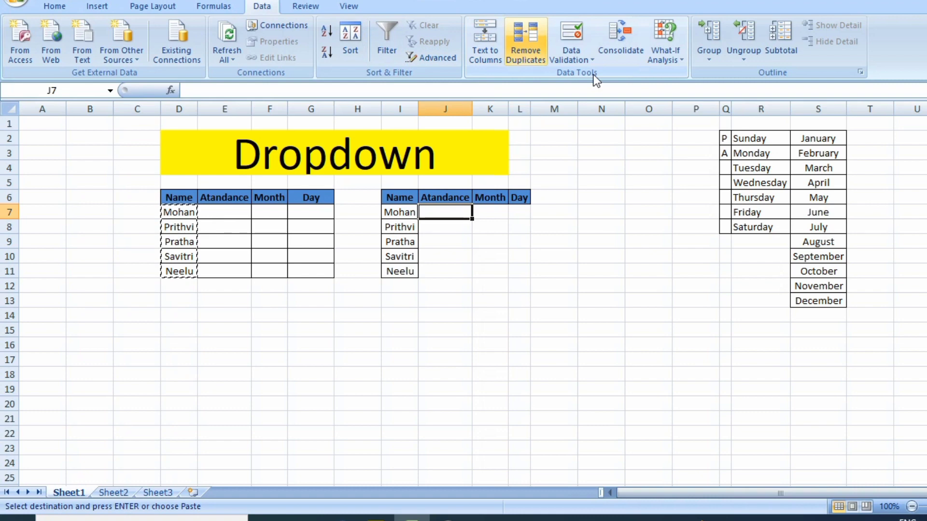
{"action": "left_click", "coordinate": [592, 60]}
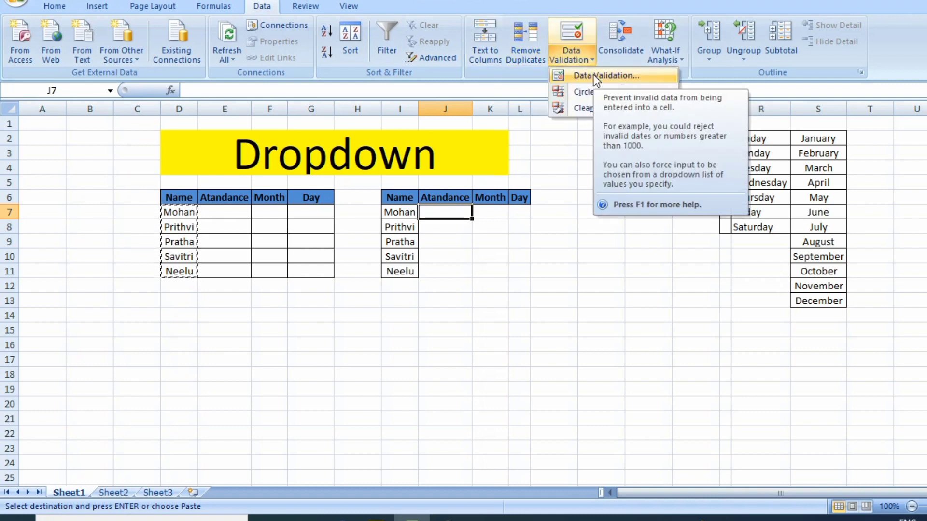
{"action": "left_click", "coordinate": [606, 75]}
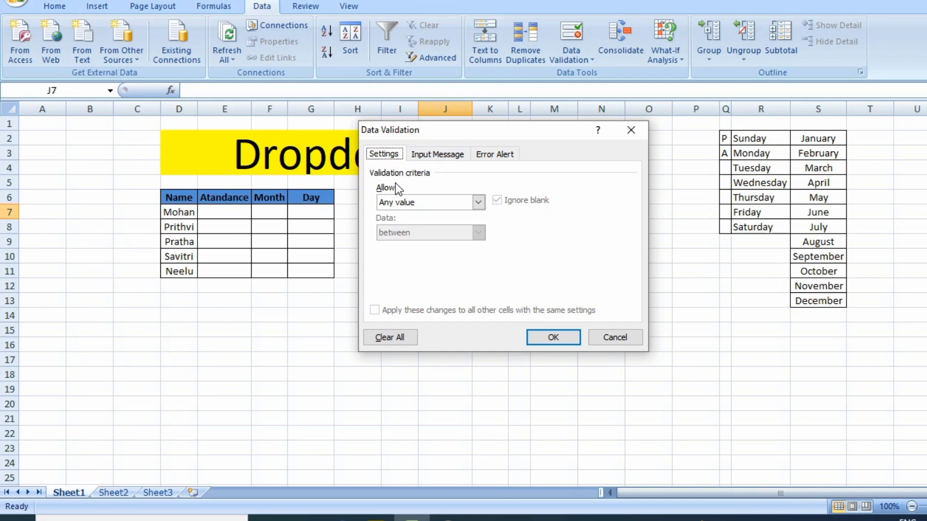
{"action": "left_click", "coordinate": [478, 202]}
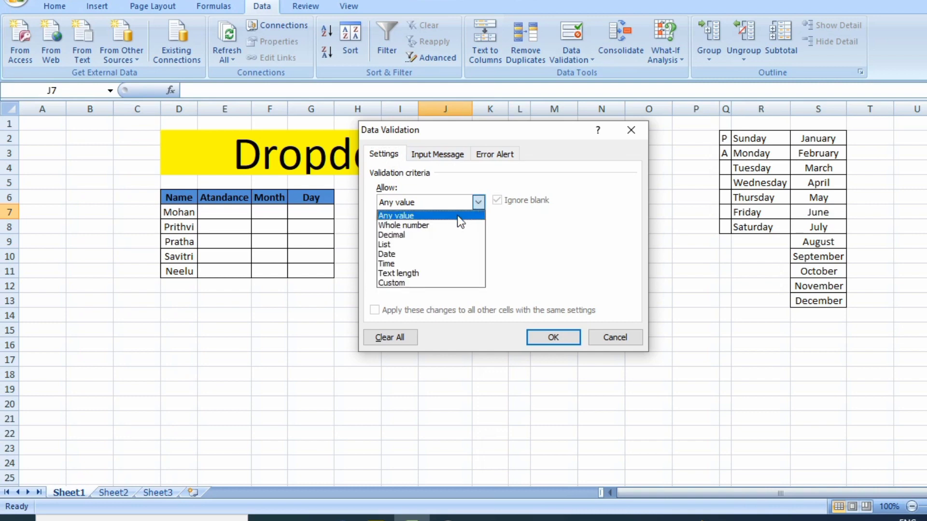
{"action": "left_click", "coordinate": [401, 247]}
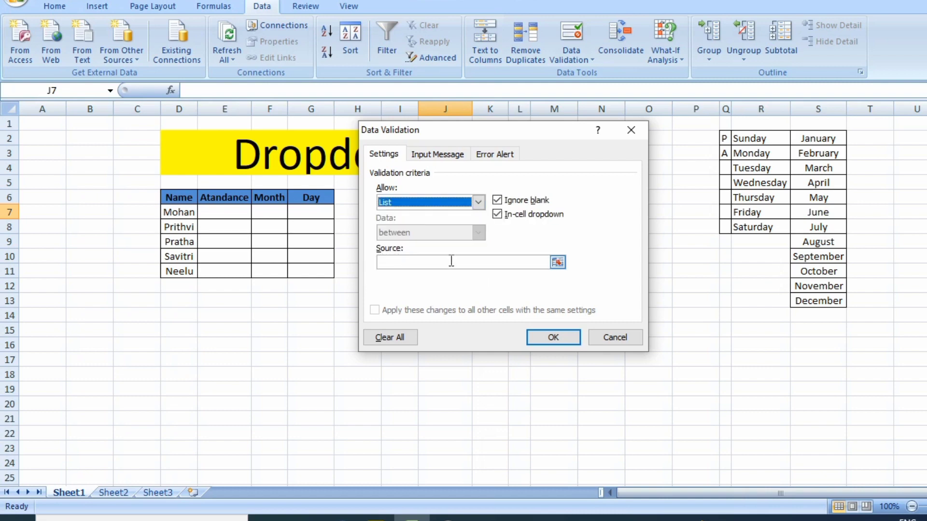
{"action": "left_click", "coordinate": [557, 263]}
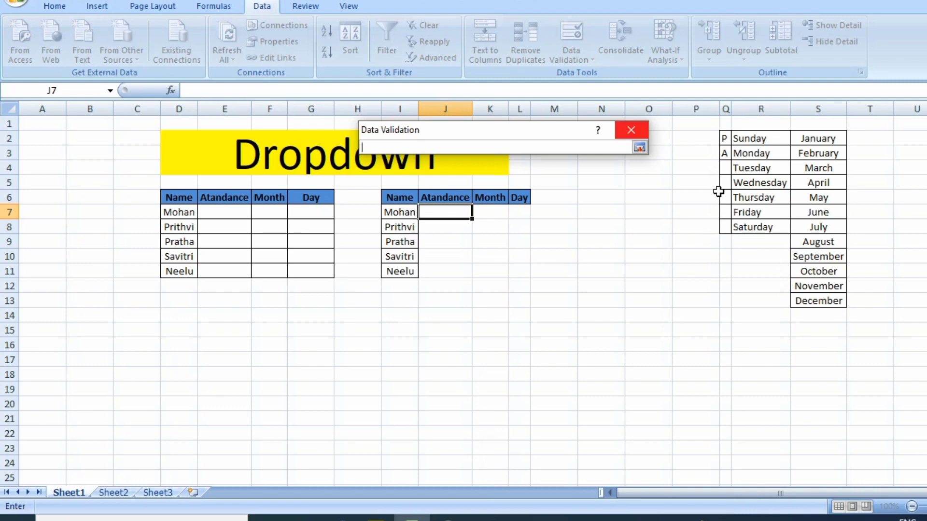
{"action": "left_click", "coordinate": [725, 139]}
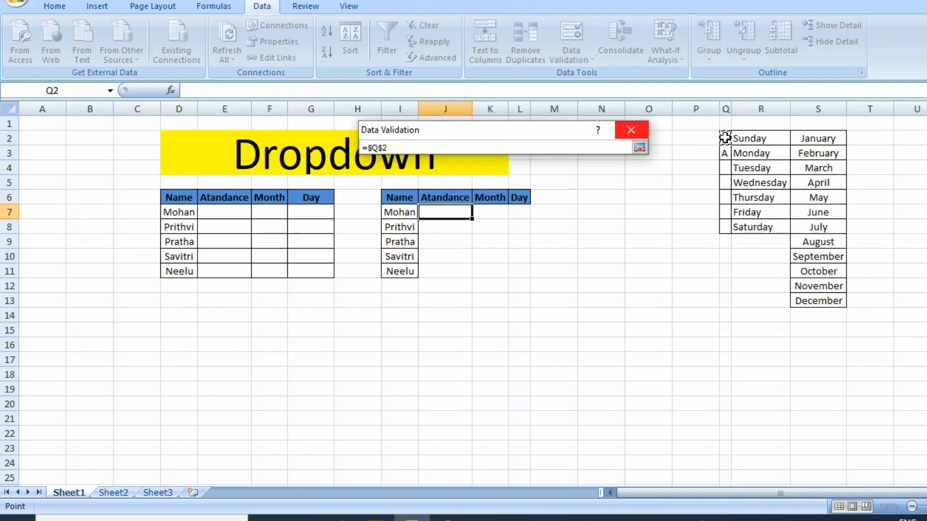
{"action": "key", "text": "shift+Down"}
{"action": "key", "text": "Return"}
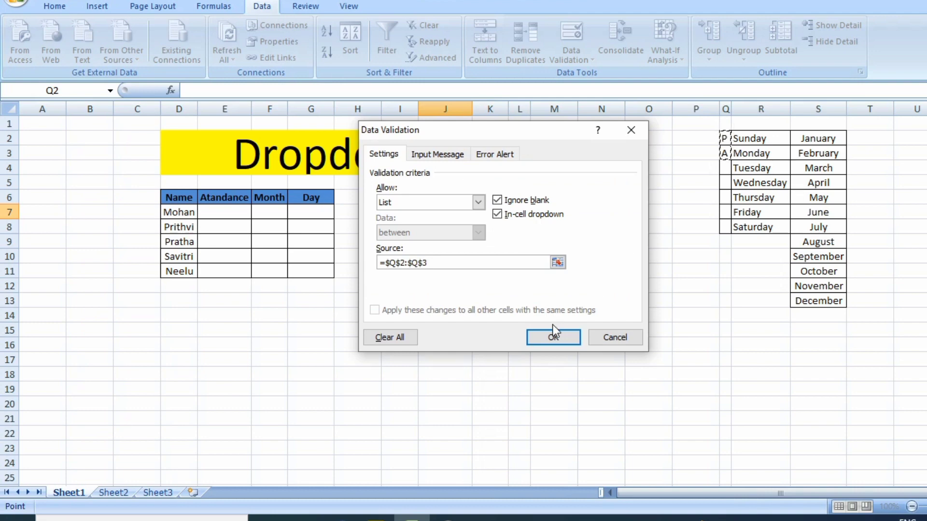
{"action": "left_click", "coordinate": [553, 337]}
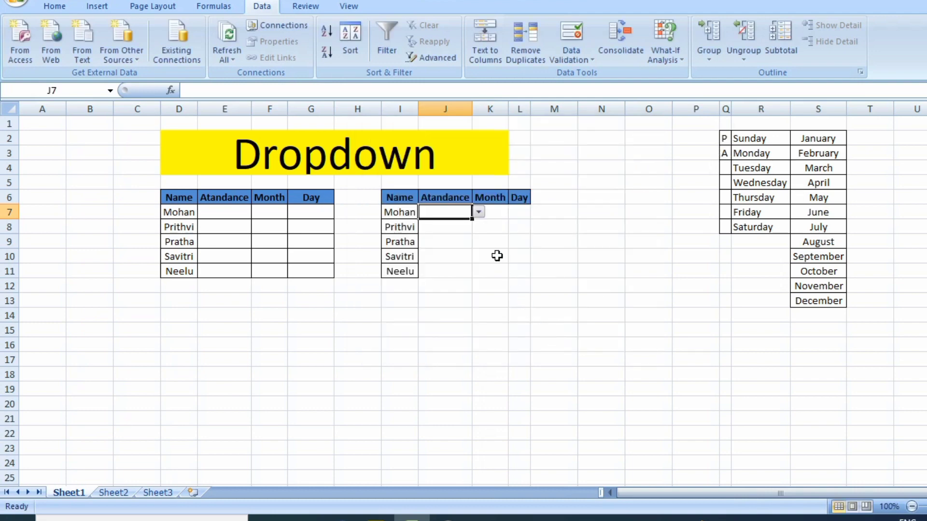
Step: Try P in the attendance dropdown of J7 and set the cell to A
{"action": "left_click", "coordinate": [478, 212]}
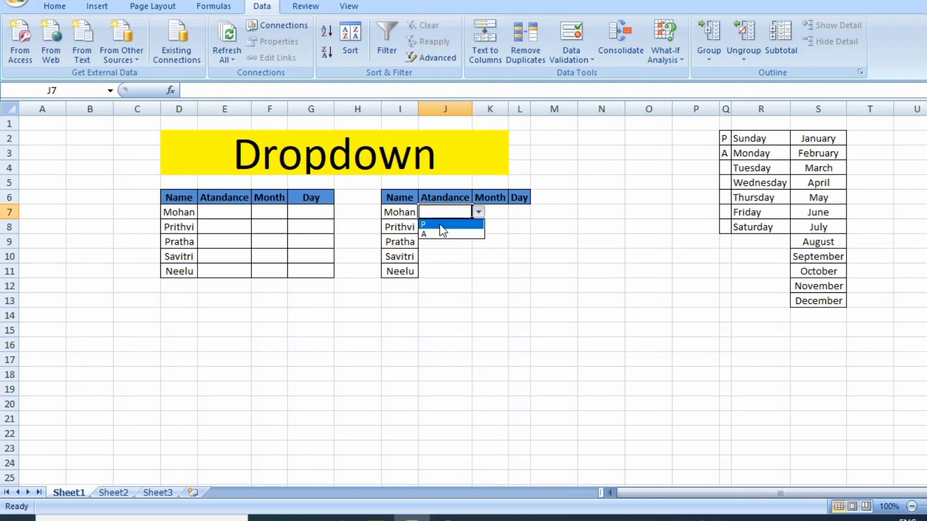
{"action": "left_click", "coordinate": [442, 227]}
{"action": "left_click", "coordinate": [480, 211]}
{"action": "left_click", "coordinate": [480, 211]}
{"action": "left_click", "coordinate": [477, 214]}
{"action": "left_click", "coordinate": [477, 215]}
{"action": "left_click", "coordinate": [479, 213]}
{"action": "left_click", "coordinate": [445, 235]}
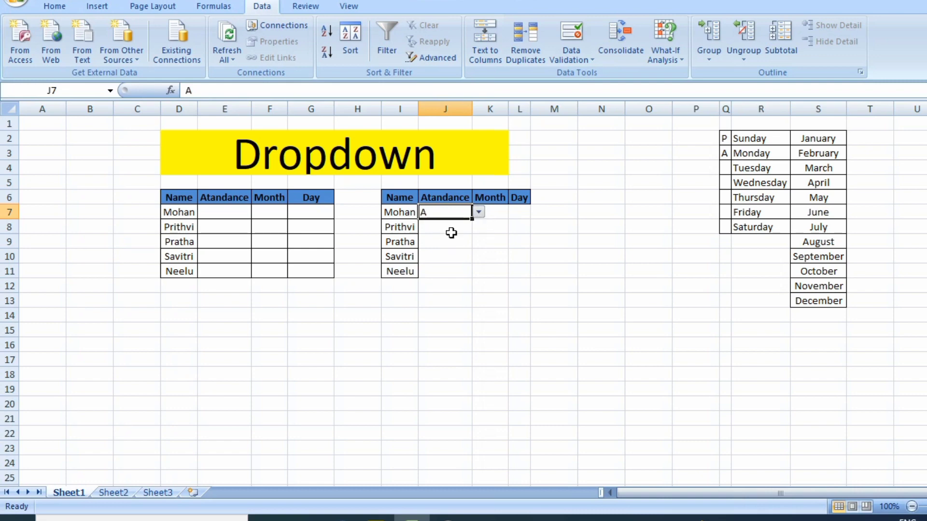
Step: Add List data validation to month cell K7 with the source range =$S$2:$S$13
{"action": "left_click", "coordinate": [493, 214]}
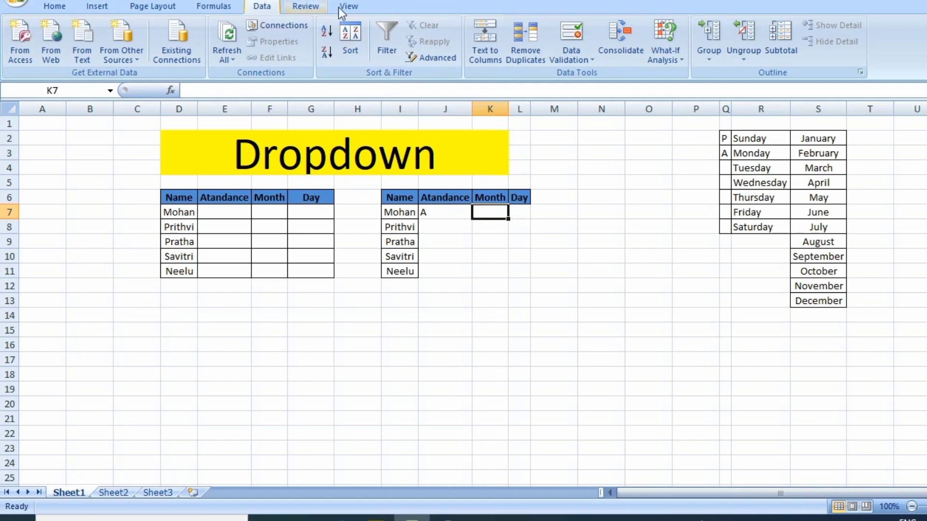
{"action": "left_click", "coordinate": [578, 52]}
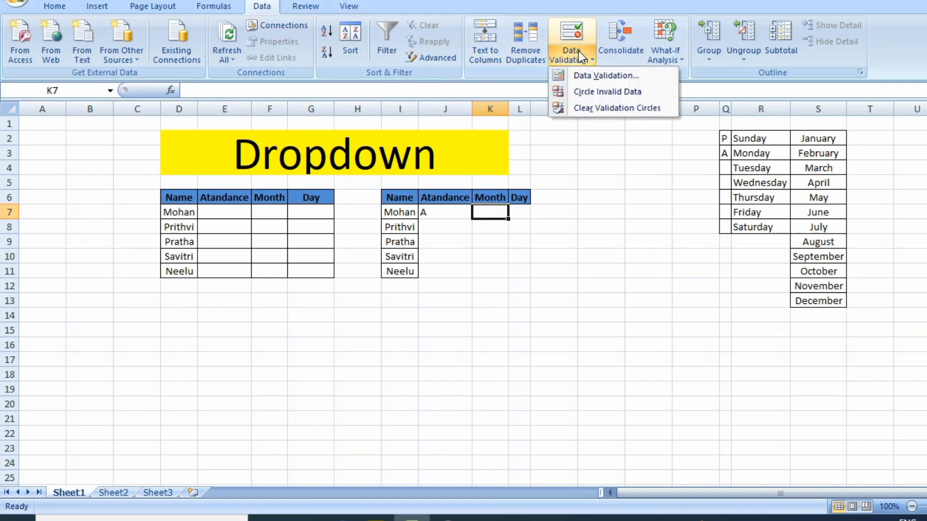
{"action": "left_click", "coordinate": [593, 76]}
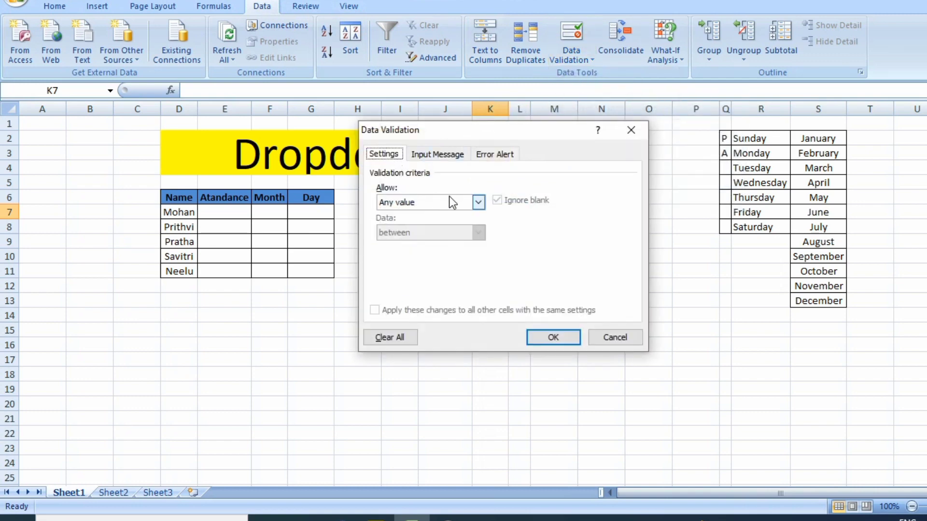
{"action": "left_click", "coordinate": [479, 203]}
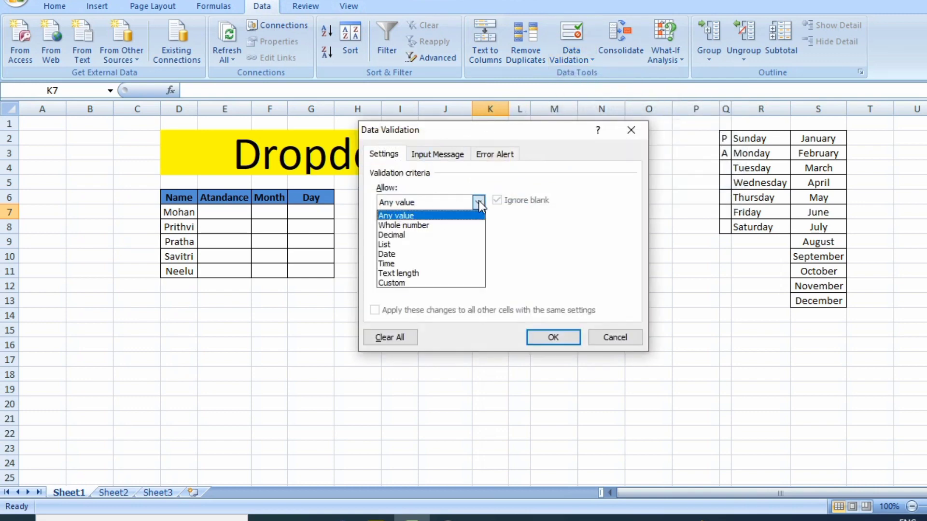
{"action": "left_click", "coordinate": [414, 242]}
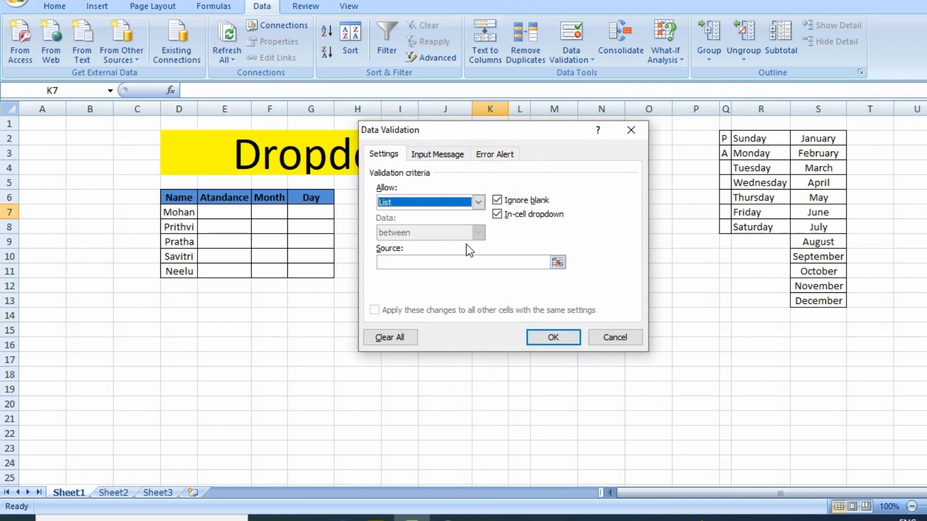
{"action": "left_click", "coordinate": [449, 261]}
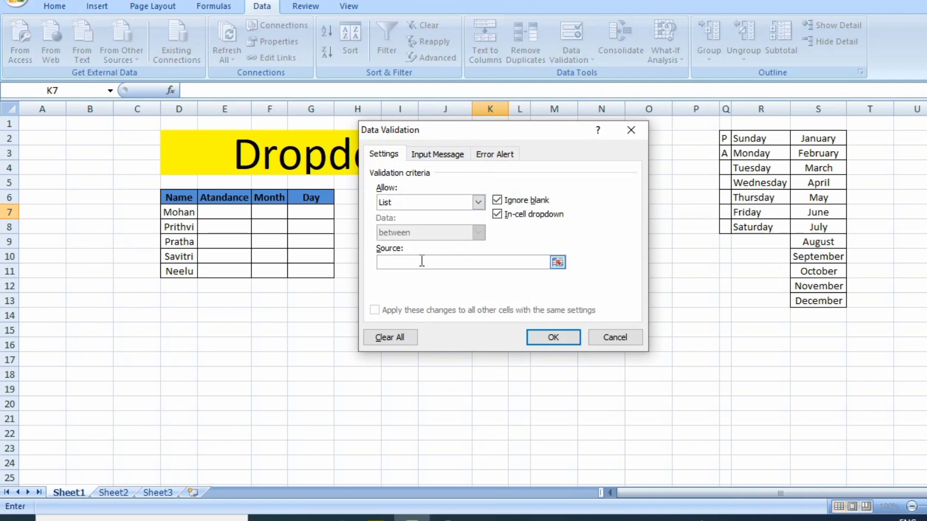
{"action": "left_click", "coordinate": [559, 262]}
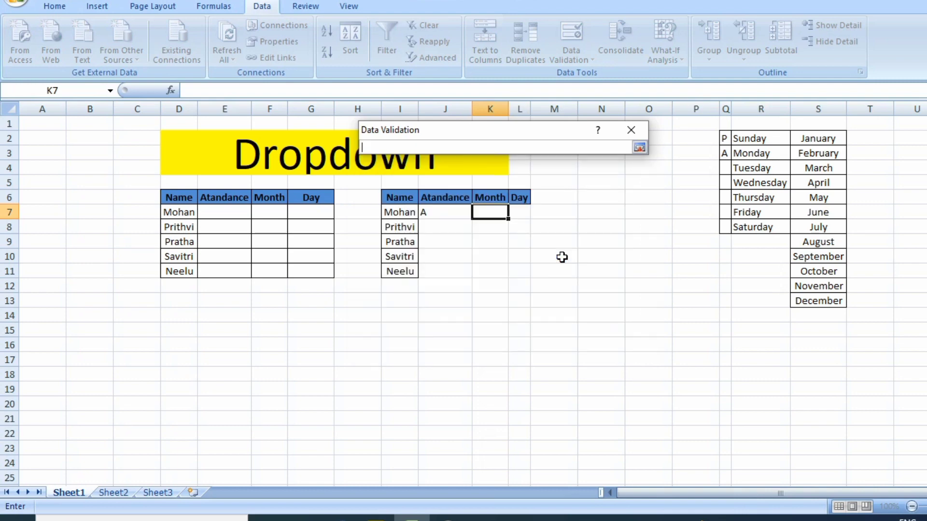
{"action": "left_click", "coordinate": [818, 139]}
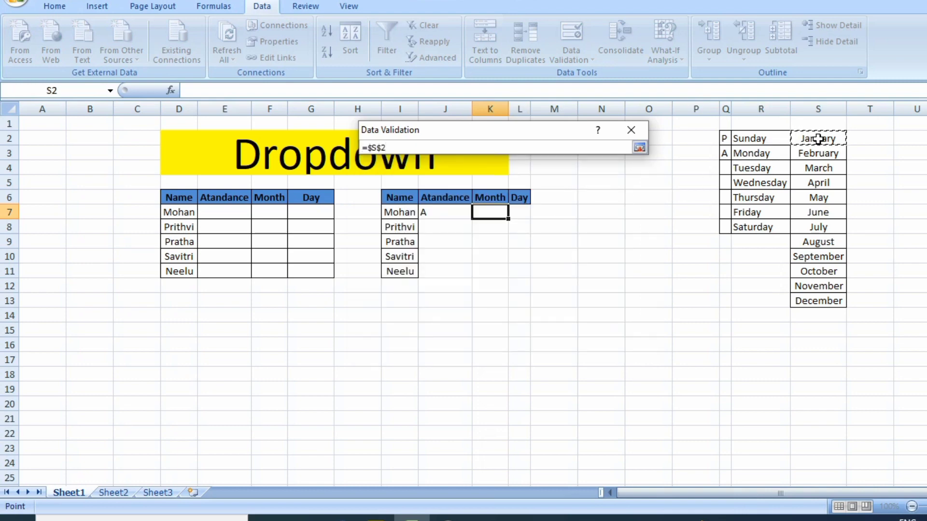
{"action": "key", "text": "ctrl+shift+Down"}
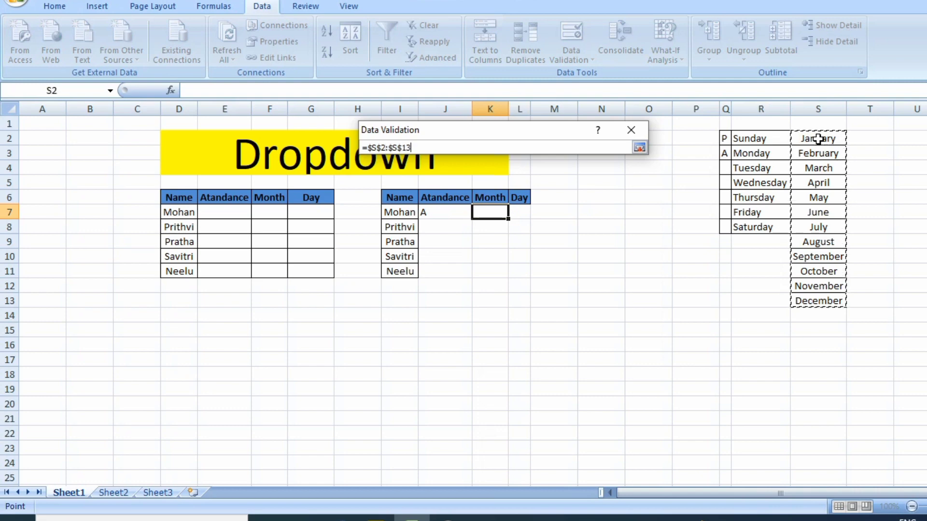
{"action": "key", "text": "Return"}
{"action": "key", "text": "Return"}
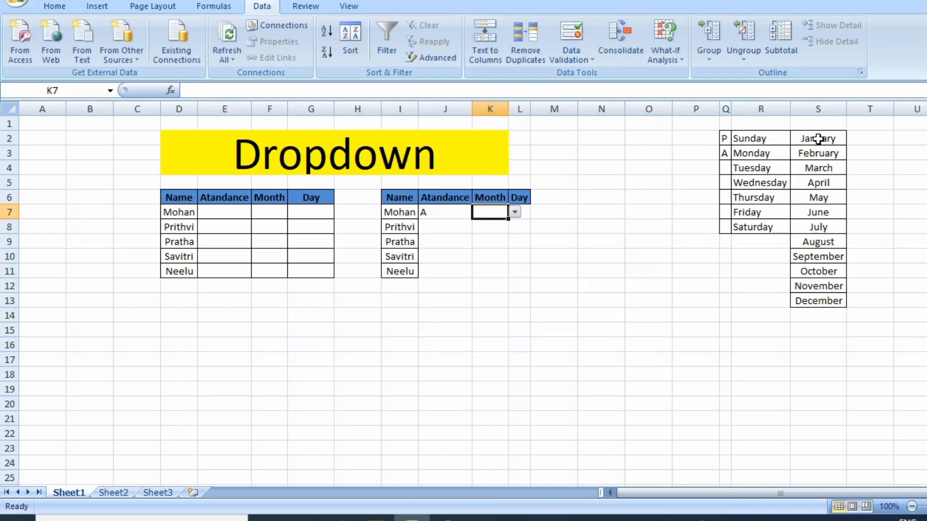
Step: Choose October from the month dropdown in K7
{"action": "left_click", "coordinate": [515, 213]}
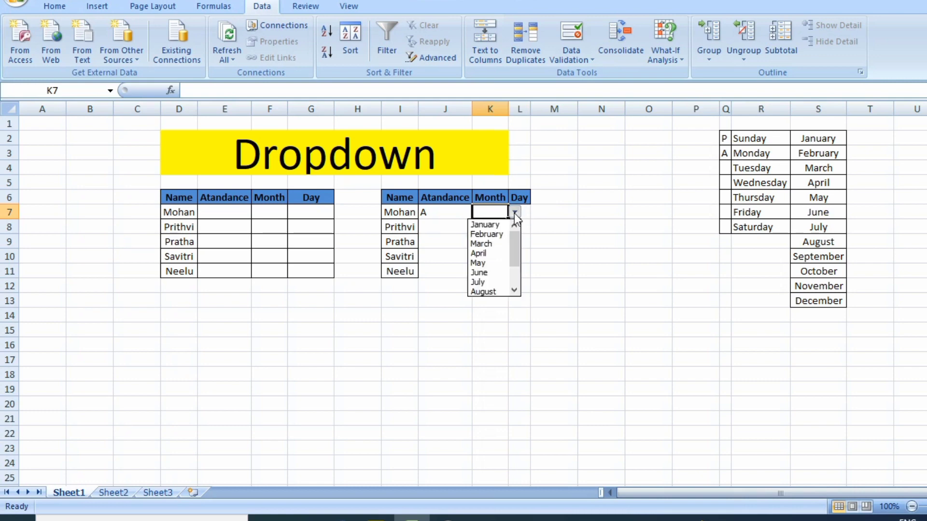
{"action": "left_click_drag", "start_coordinate": [512, 253], "coordinate": [512, 279]}
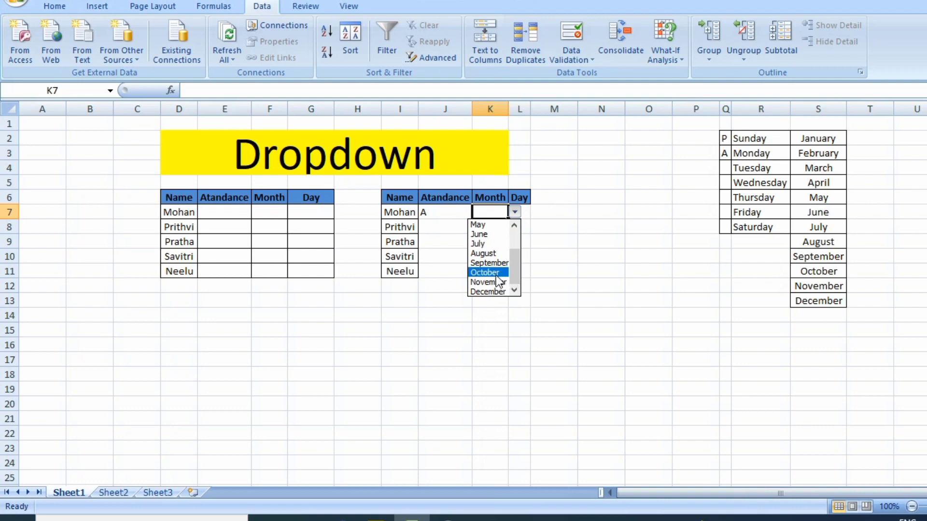
{"action": "left_click", "coordinate": [494, 274]}
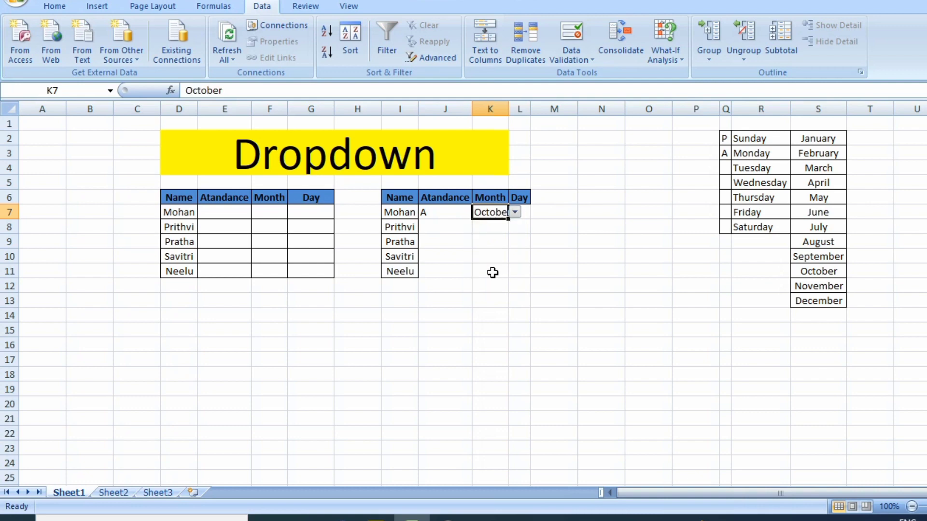
Step: Add List data validation to day cell L7 with the source range =$R$2:$R$8
{"action": "left_click", "coordinate": [527, 208]}
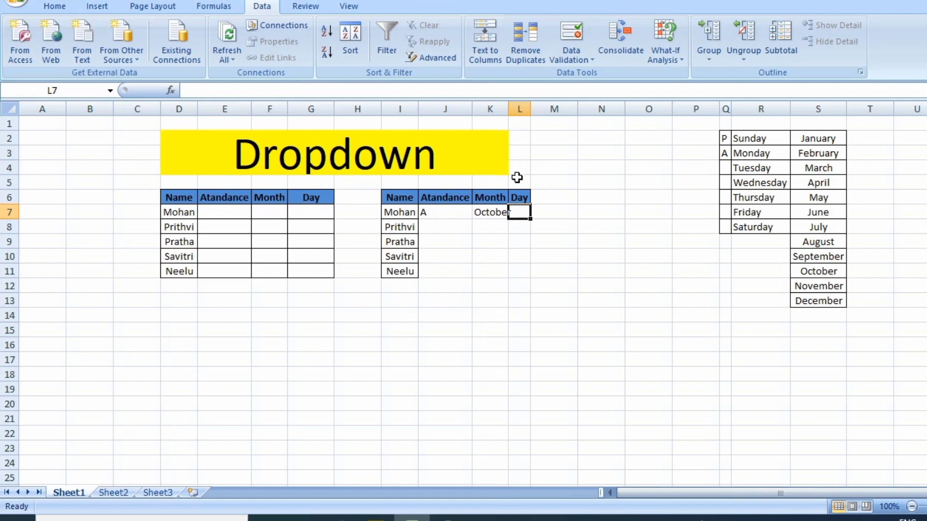
{"action": "left_click", "coordinate": [571, 38]}
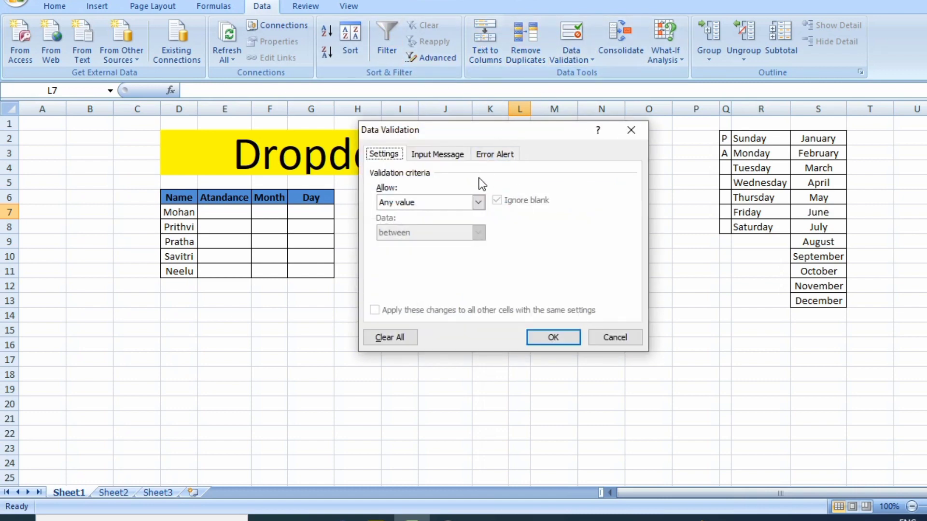
{"action": "left_click", "coordinate": [479, 203]}
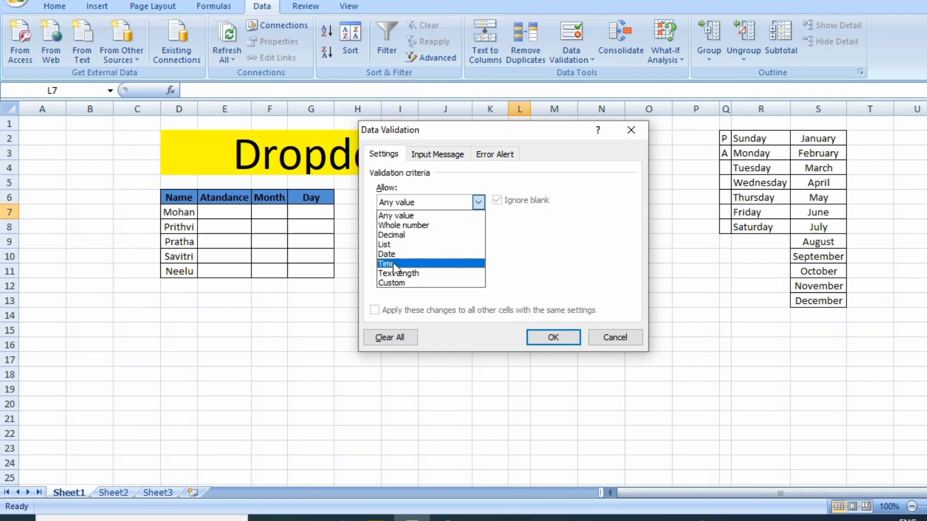
{"action": "left_click", "coordinate": [387, 246]}
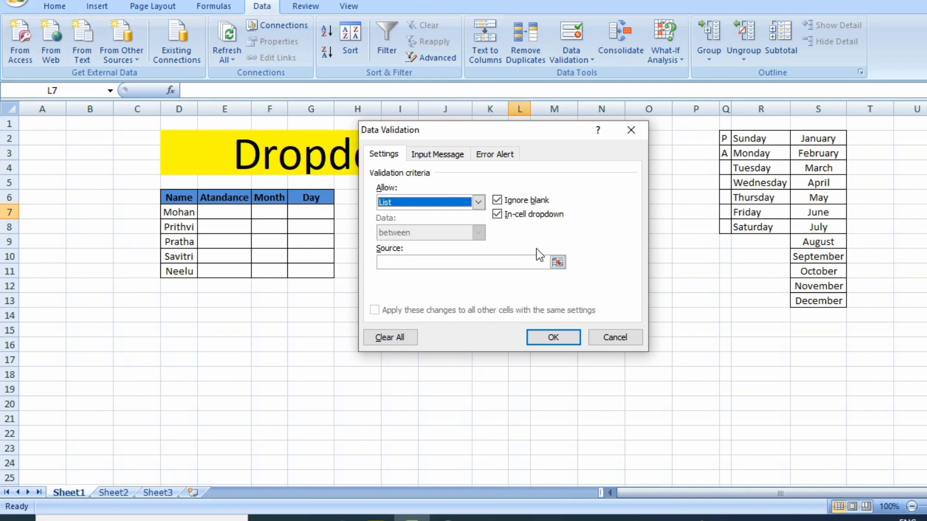
{"action": "left_click", "coordinate": [557, 262]}
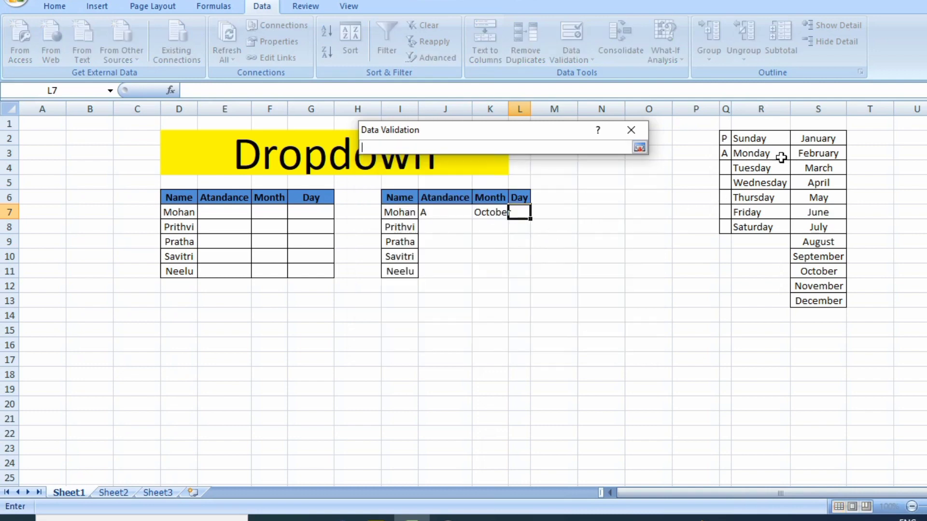
{"action": "left_click", "coordinate": [761, 139]}
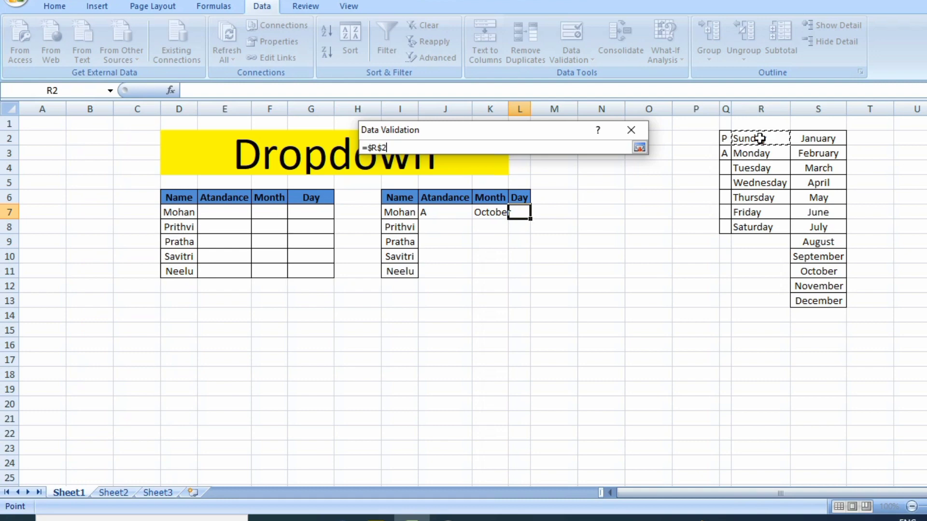
{"action": "key", "text": "ctrl+shift+Down"}
{"action": "key", "text": "Return"}
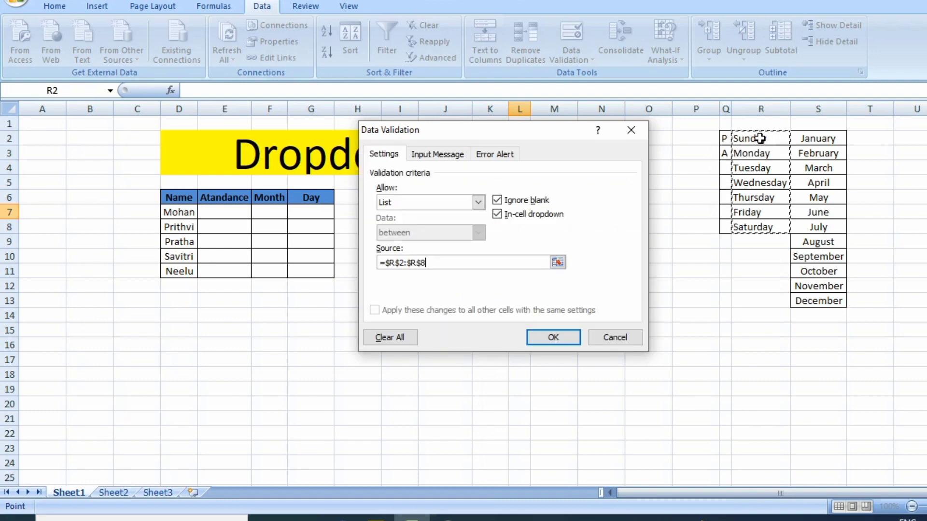
{"action": "key", "text": "Return"}
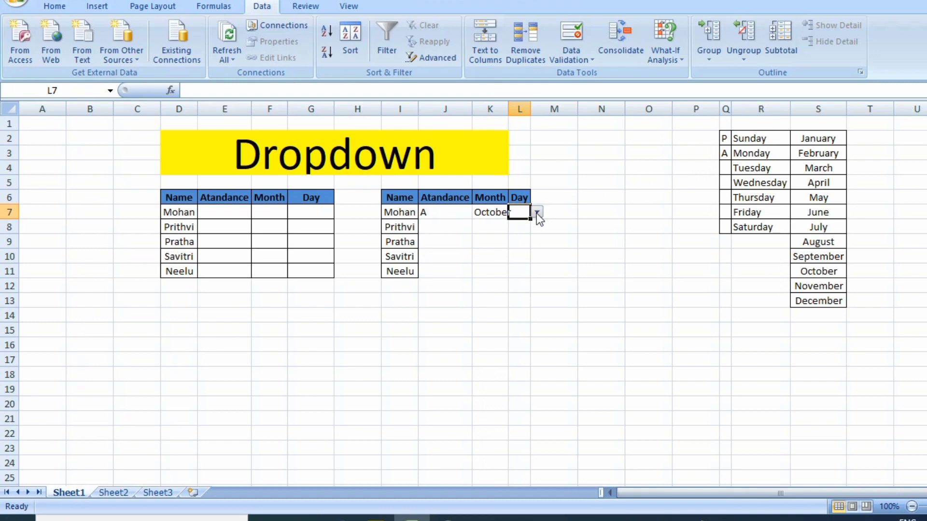
Step: View the weekday options in the L7 dropdown without choosing one, and compare attendance cells J7 and J8
{"action": "left_click", "coordinate": [537, 213]}
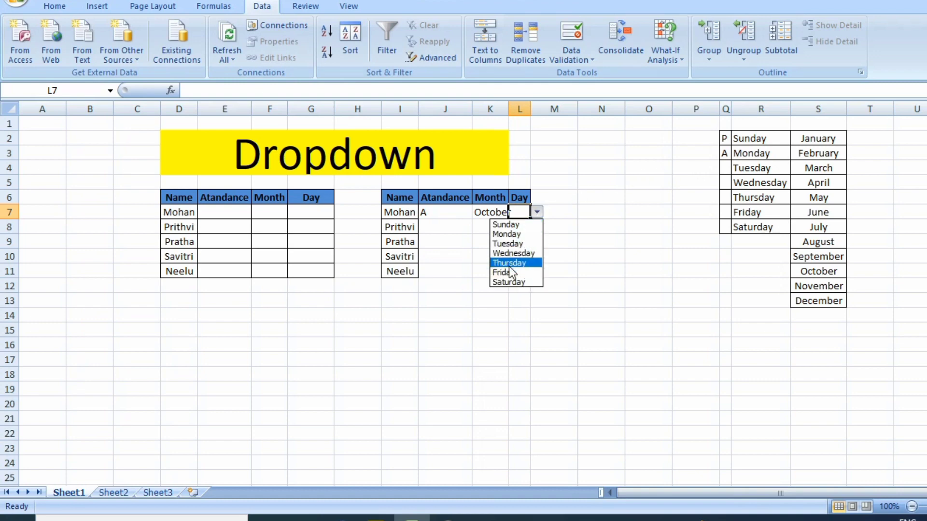
{"action": "left_click", "coordinate": [567, 229]}
{"action": "left_click", "coordinate": [442, 208]}
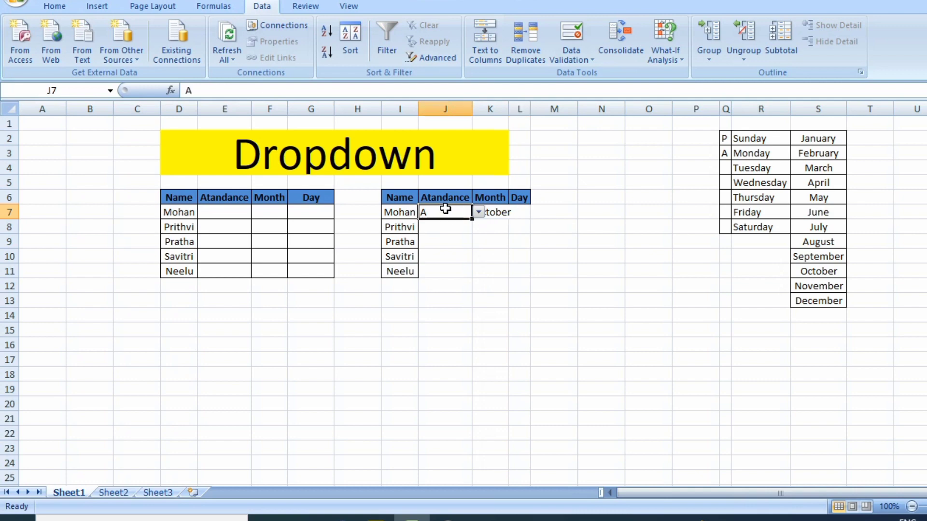
{"action": "double_click", "coordinate": [442, 226]}
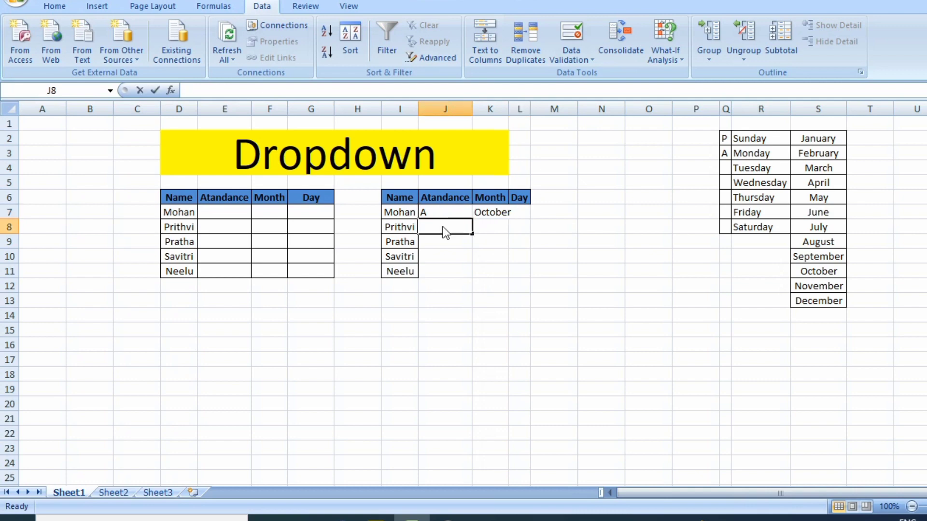
Step: Copy attendance cell J7 with its dropdown and paste it over J7:J11
{"action": "left_click", "coordinate": [445, 211]}
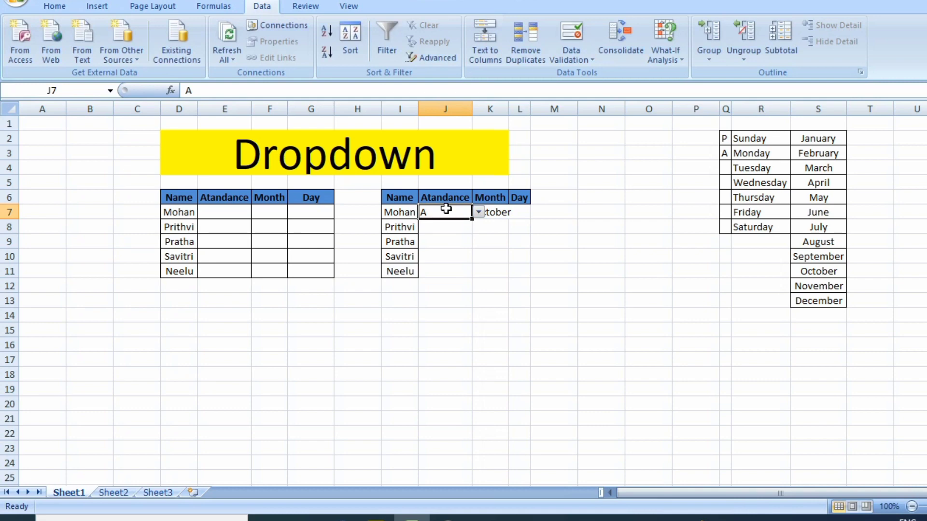
{"action": "key", "text": "ctrl+c"}
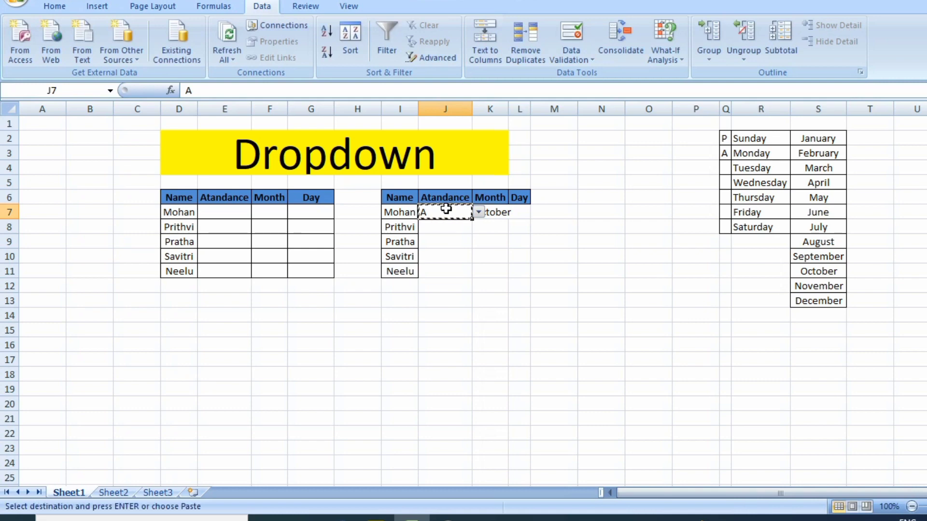
{"action": "key", "text": "shift+Down"}
{"action": "key", "text": "shift+Down"}
{"action": "key", "text": "shift+Down"}
{"action": "key", "text": "shift+Down"}
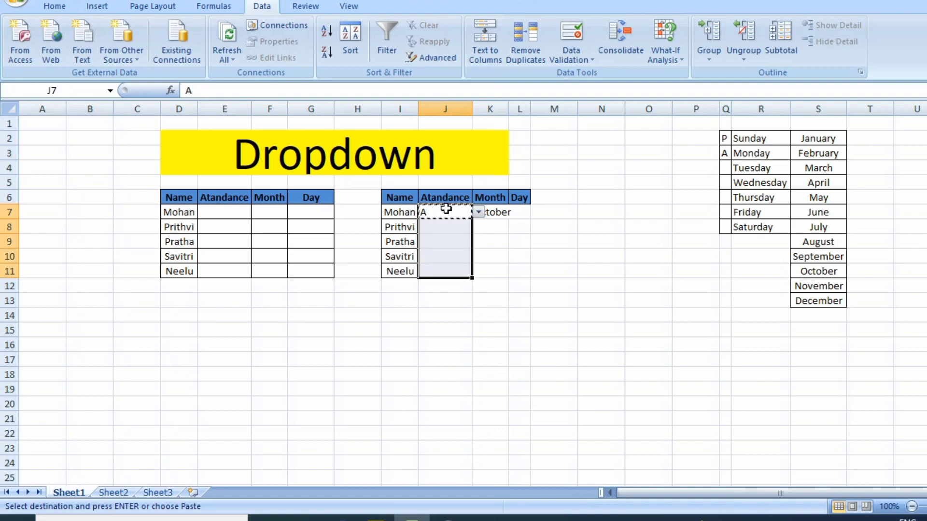
{"action": "key", "text": "ctrl+v"}
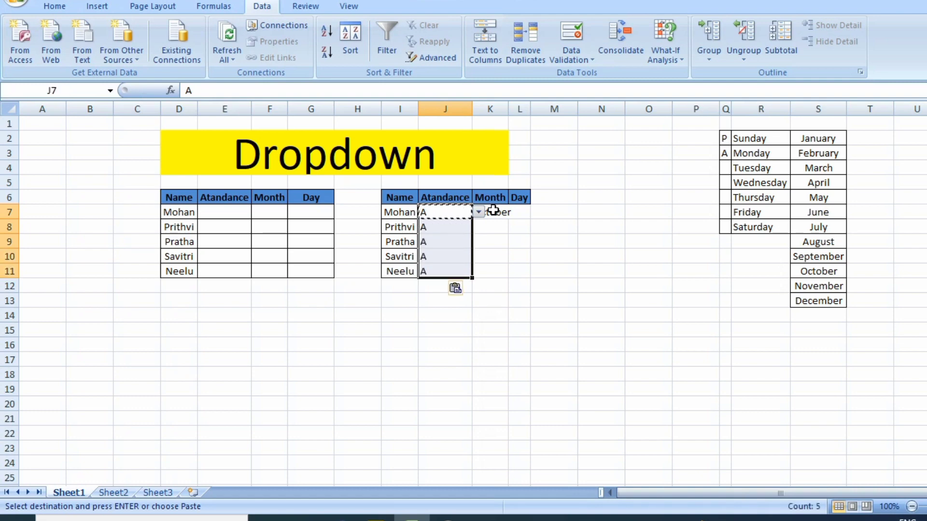
Step: Choose P from the attendance dropdowns in J8 and J9
{"action": "left_click", "coordinate": [443, 228]}
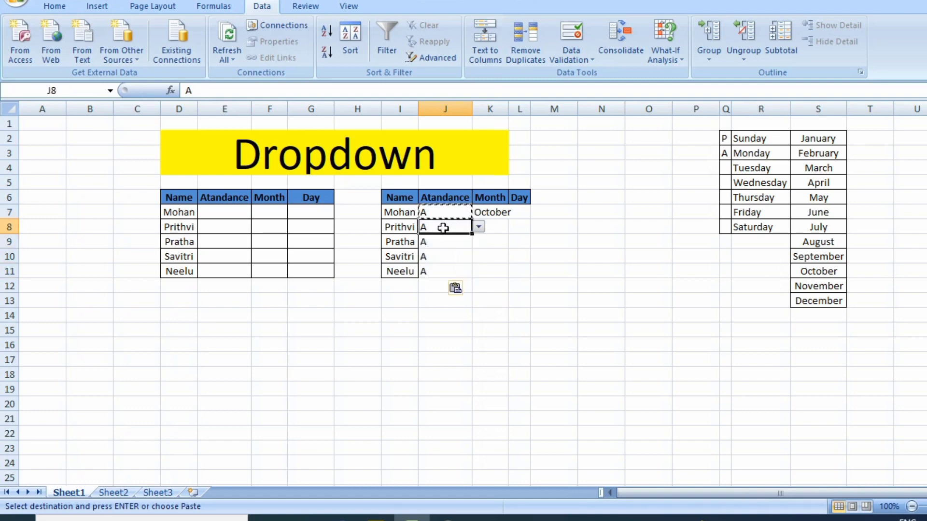
{"action": "left_click", "coordinate": [479, 227]}
{"action": "left_click", "coordinate": [455, 240]}
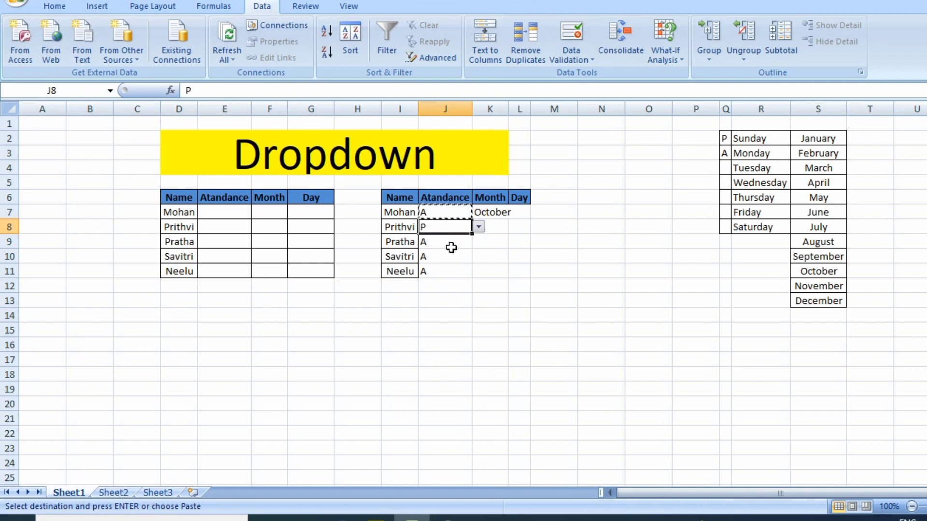
{"action": "left_click", "coordinate": [449, 244]}
{"action": "left_click", "coordinate": [478, 241]}
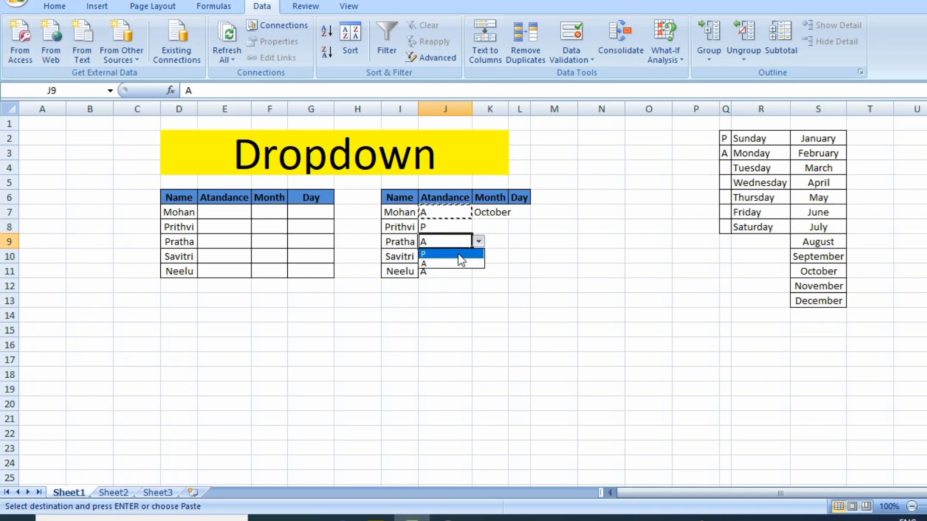
{"action": "left_click", "coordinate": [456, 254]}
{"action": "left_click", "coordinate": [457, 255]}
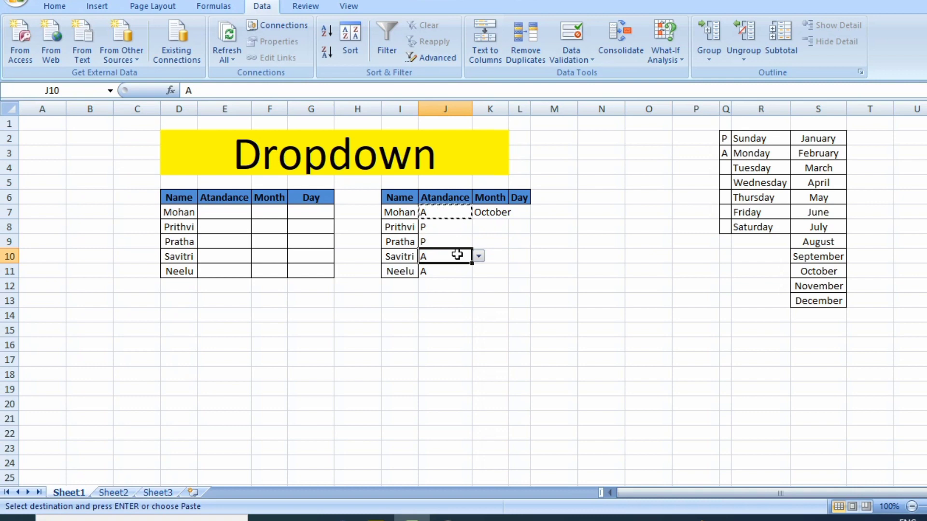
Step: Copy month cell K7 with its dropdown and paste it over K7:K11
{"action": "left_click", "coordinate": [484, 214]}
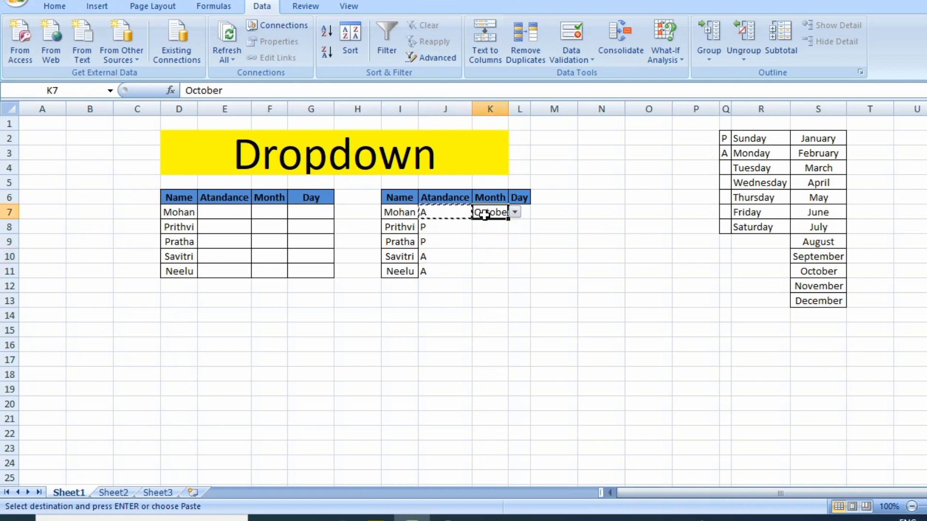
{"action": "key", "text": "ctrl+c"}
{"action": "key", "text": "shift+Down"}
{"action": "key", "text": "shift+Down"}
{"action": "key", "text": "shift+Down"}
{"action": "key", "text": "shift+Down"}
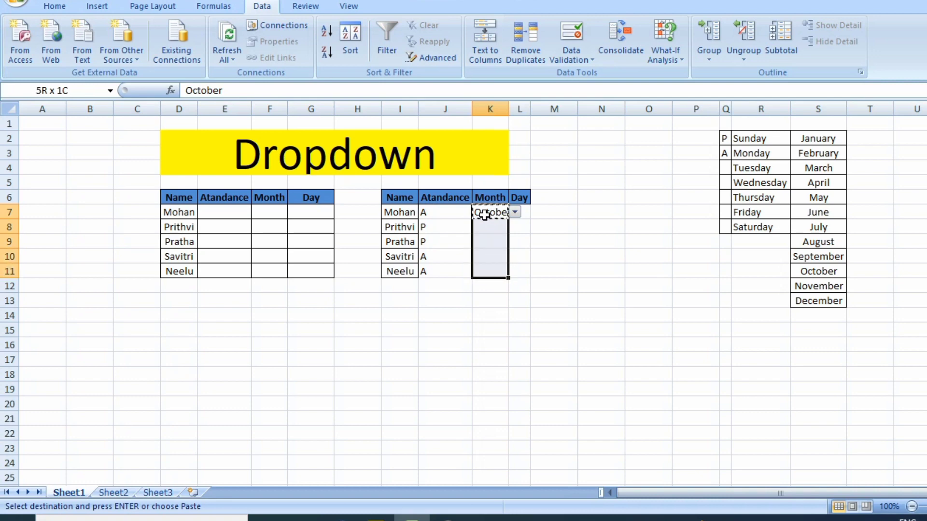
{"action": "key", "text": "ctrl+v"}
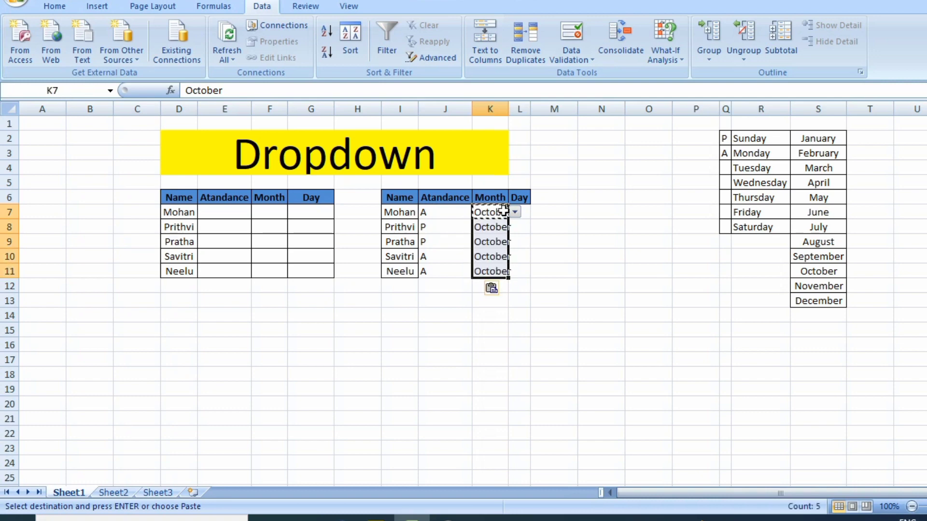
Step: Copy the empty day cell L7 with its dropdown and paste it over L7:L11
{"action": "left_click", "coordinate": [523, 214]}
{"action": "key", "text": "ctrl+c"}
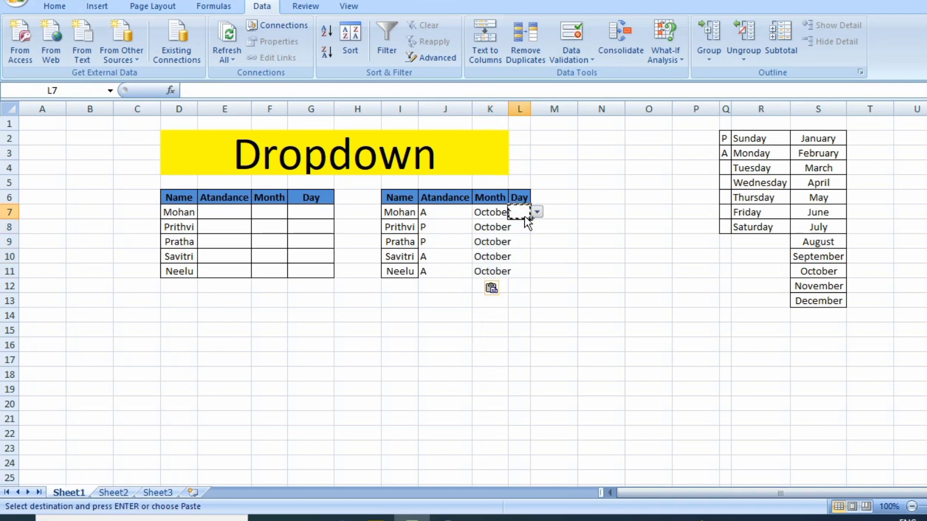
{"action": "key", "text": "shift+Down"}
{"action": "key", "text": "shift+Down"}
{"action": "key", "text": "shift+Down"}
{"action": "key", "text": "shift+Down"}
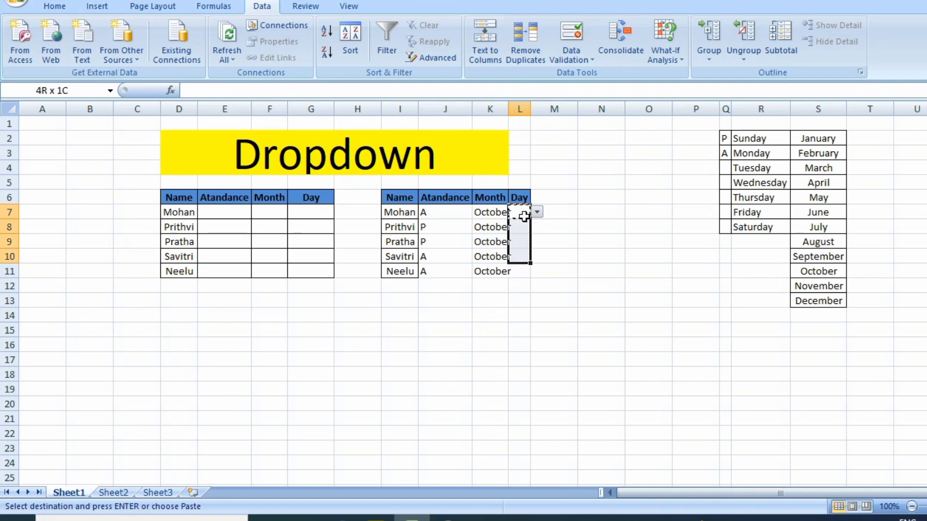
{"action": "key", "text": "ctrl+v"}
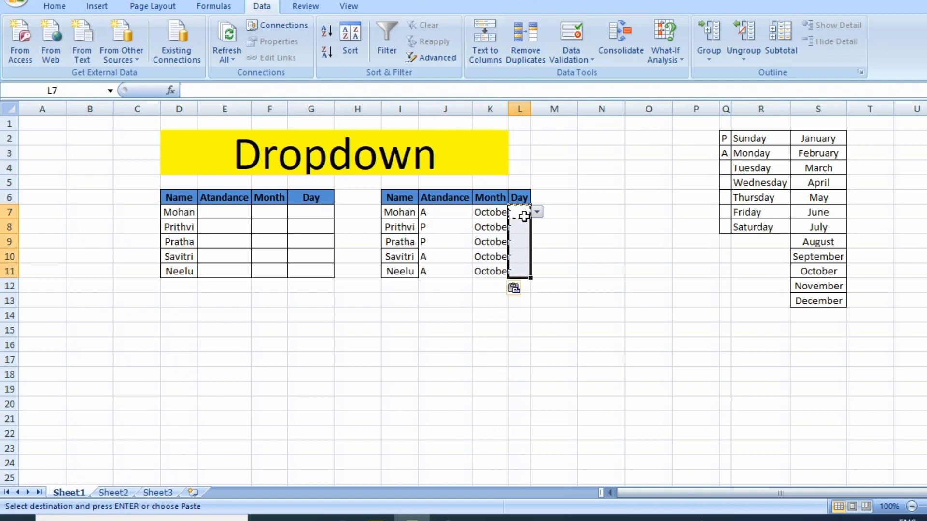
Step: Check the pasted dropdown cells in the Day column and the January and February entries in the month source list
{"action": "left_click_drag", "start_coordinate": [567, 251], "coordinate": [539, 243]}
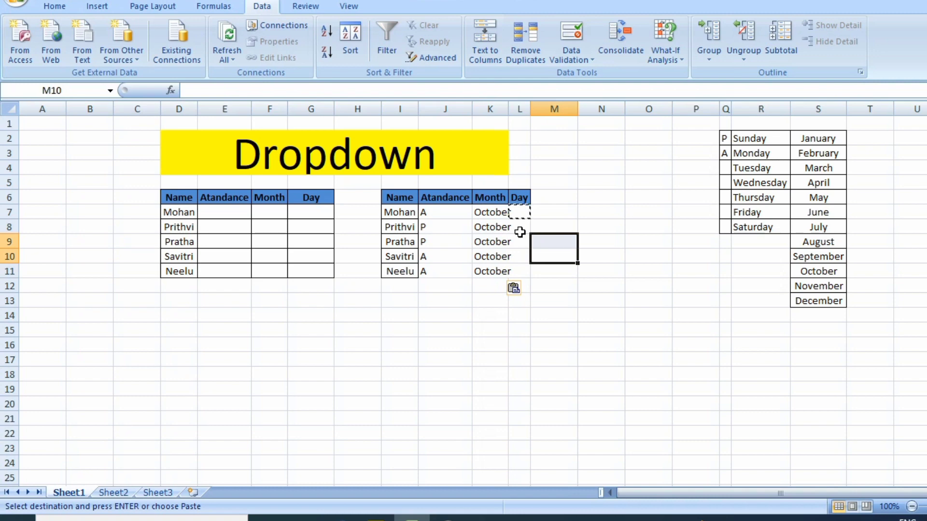
{"action": "left_click", "coordinate": [520, 231]}
{"action": "left_click", "coordinate": [517, 251]}
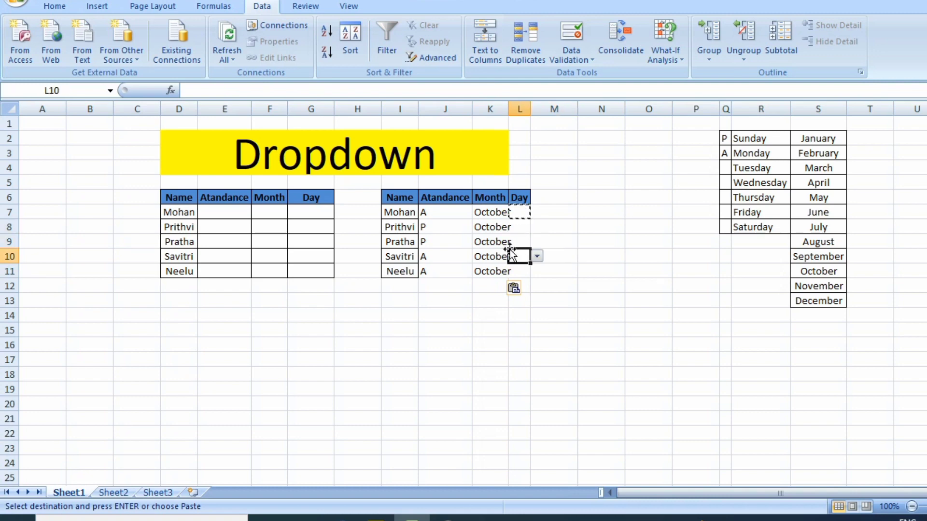
{"action": "left_click", "coordinate": [460, 213]}
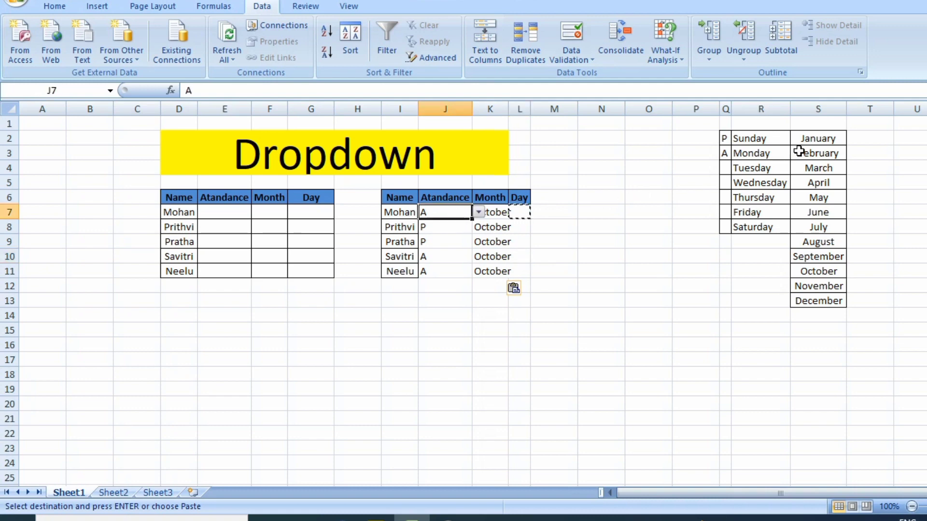
{"action": "left_click", "coordinate": [816, 151]}
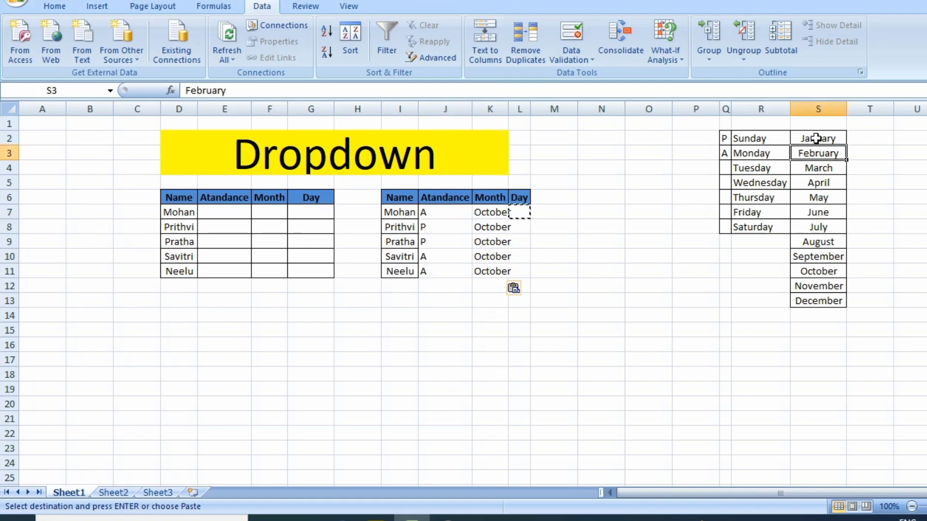
{"action": "double_click", "coordinate": [819, 139]}
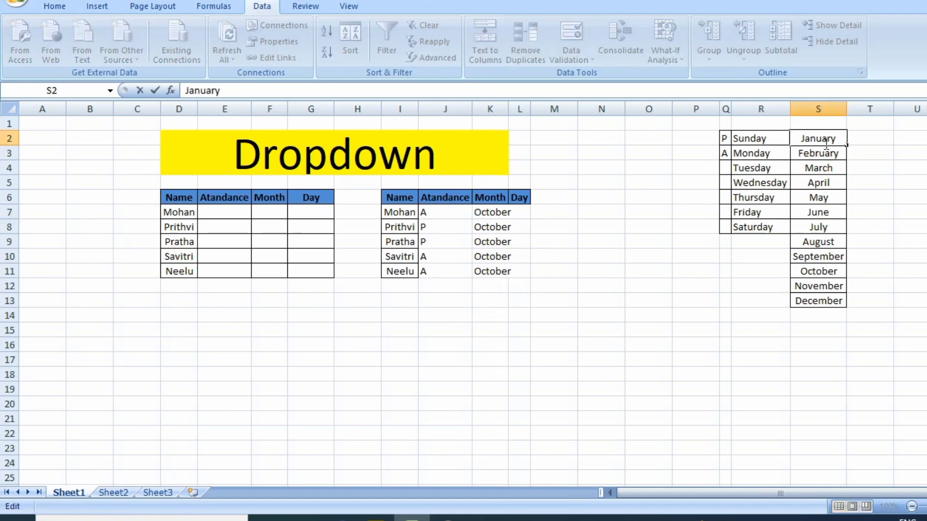
{"action": "left_click", "coordinate": [821, 152]}
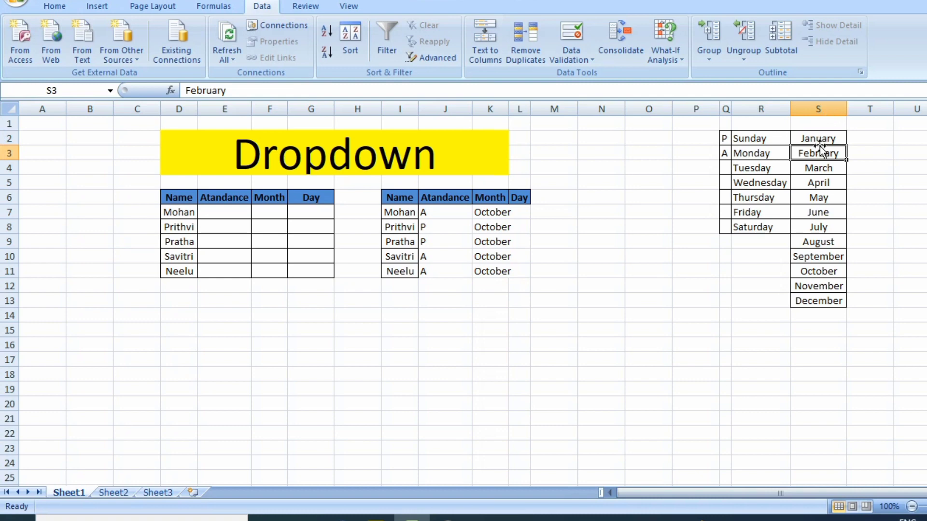
{"action": "left_click", "coordinate": [821, 140]}
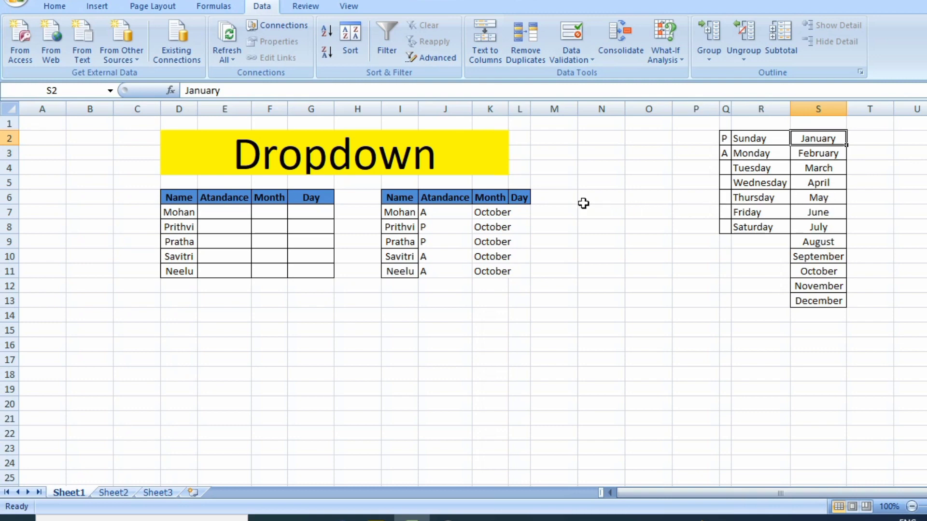
Step: Add List data validation to cell M7 with the whole column U as source, =$U:$U
{"action": "left_click", "coordinate": [549, 212]}
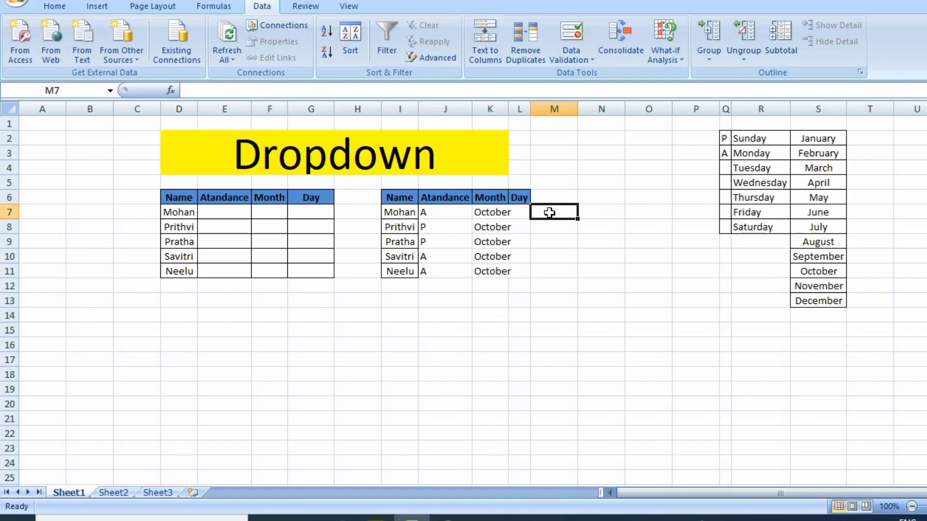
{"action": "left_click", "coordinate": [569, 48]}
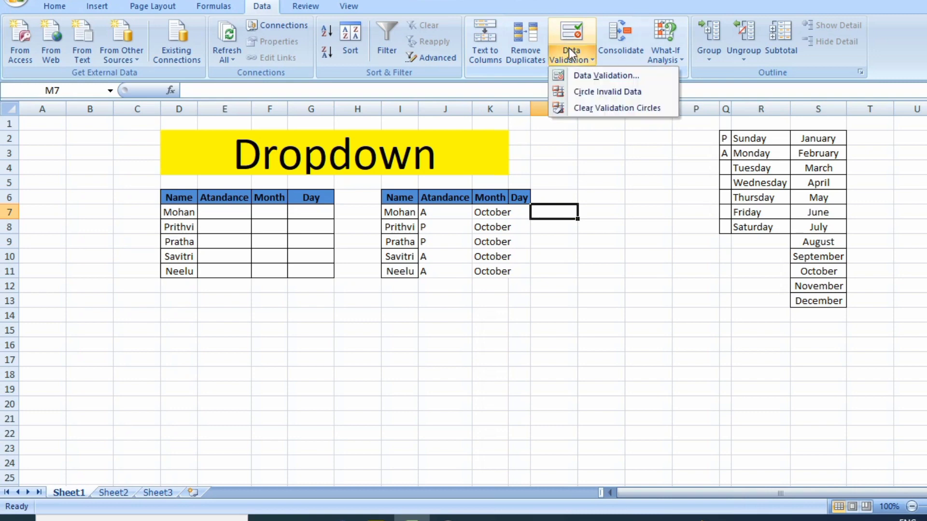
{"action": "left_click", "coordinate": [597, 76]}
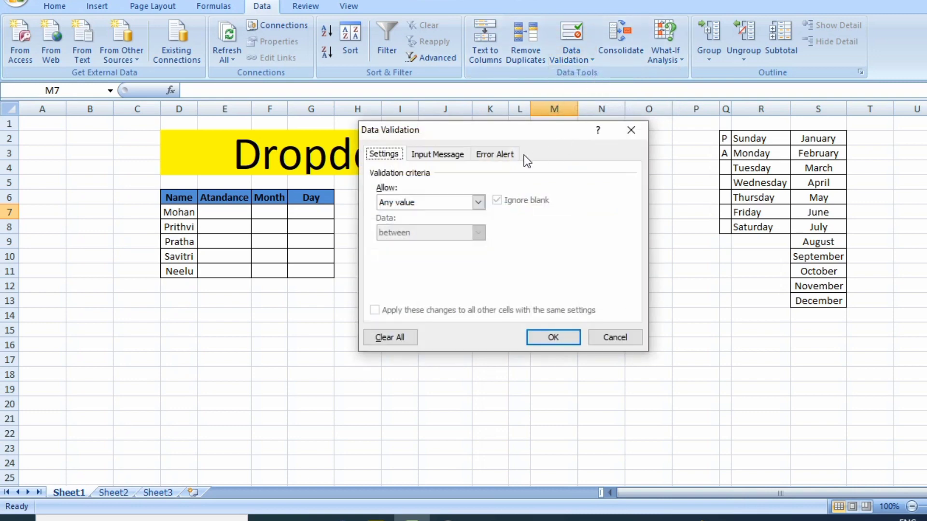
{"action": "left_click", "coordinate": [478, 201]}
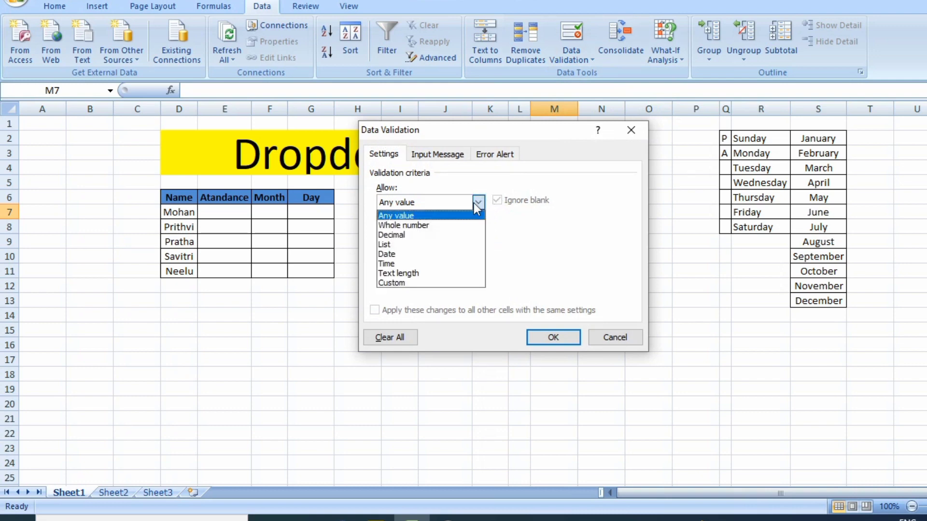
{"action": "left_click", "coordinate": [397, 244]}
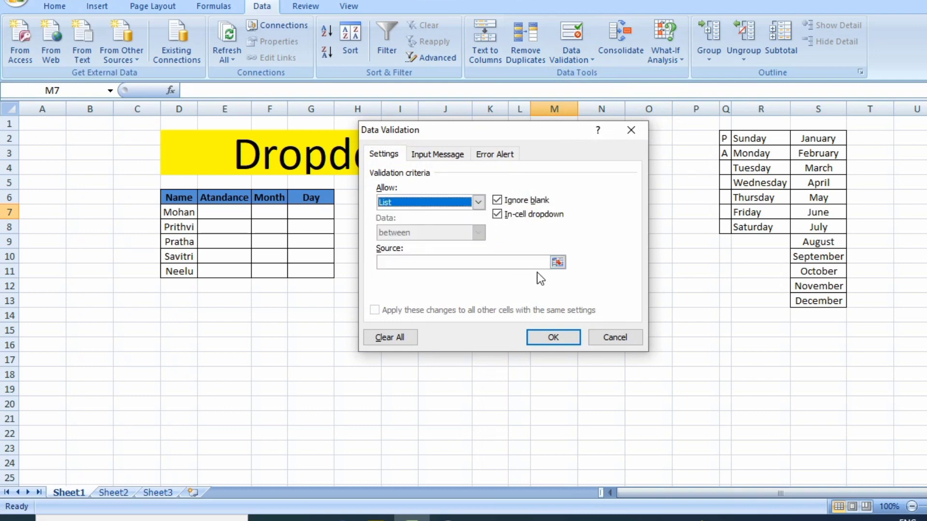
{"action": "left_click", "coordinate": [557, 264]}
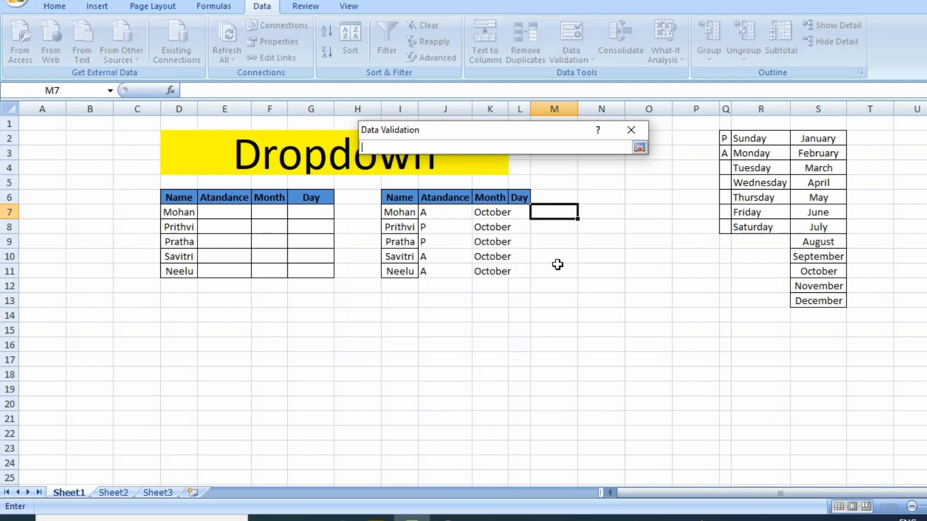
{"action": "left_click", "coordinate": [907, 109]}
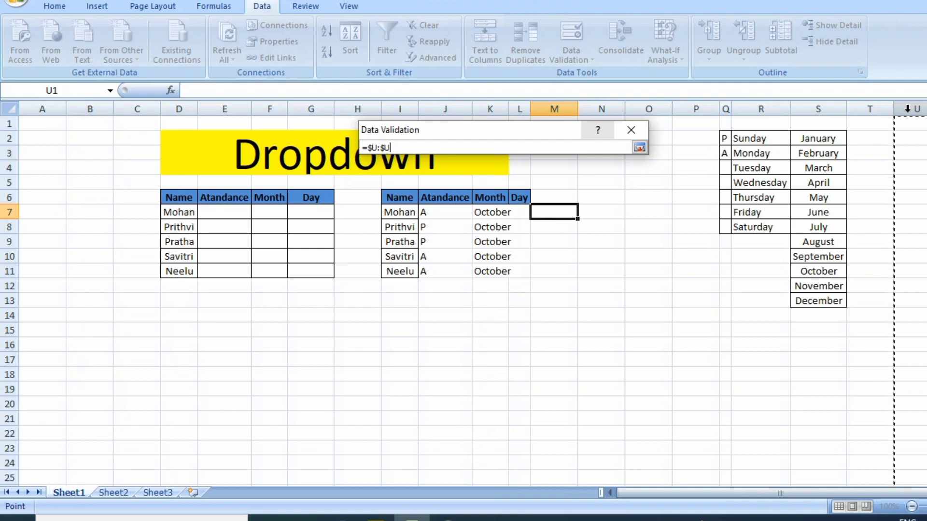
{"action": "key", "text": "Return"}
{"action": "key", "text": "Return"}
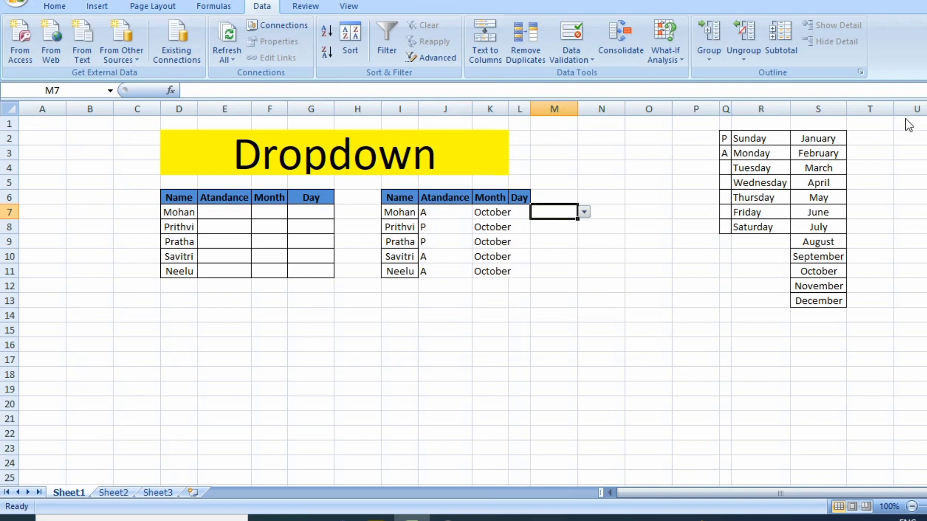
Step: Open the dropdown list in cell M7 to inspect its entries
{"action": "left_click", "coordinate": [914, 121]}
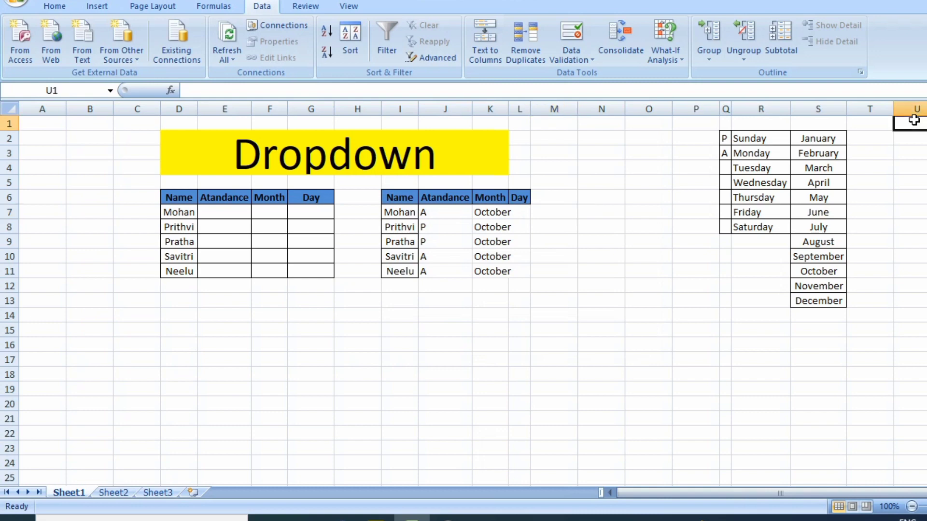
{"action": "left_click", "coordinate": [563, 202]}
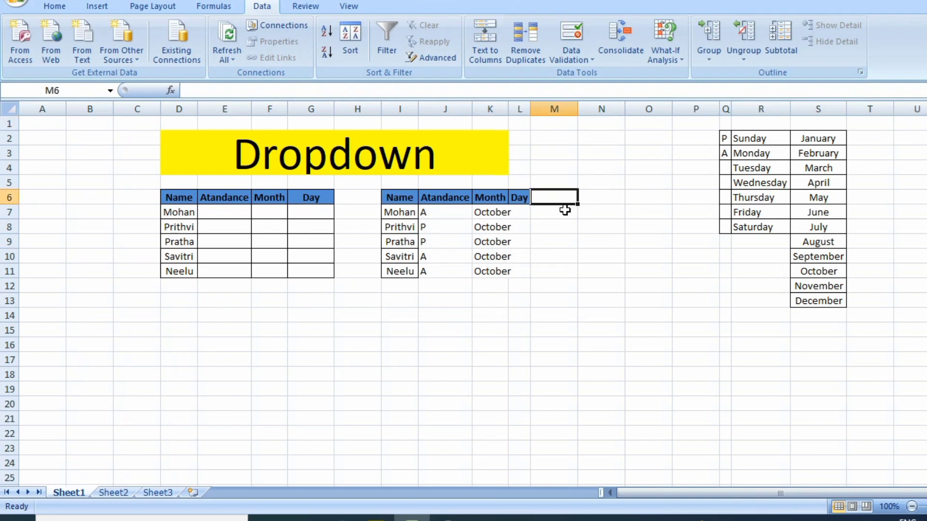
{"action": "left_click", "coordinate": [565, 210]}
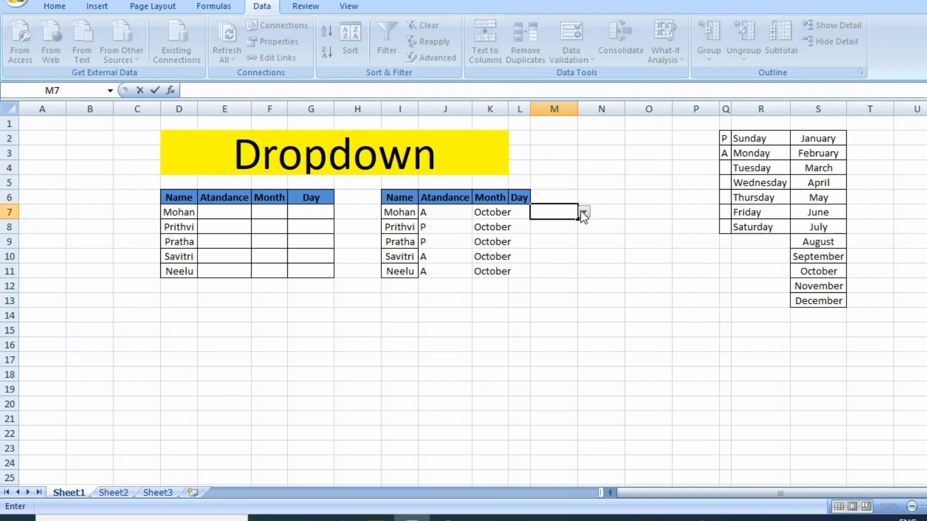
{"action": "left_click", "coordinate": [582, 213]}
Step: Enter a sample first name in cell U2 as a source entry for the M7 dropdown
{"action": "left_click", "coordinate": [917, 137]}
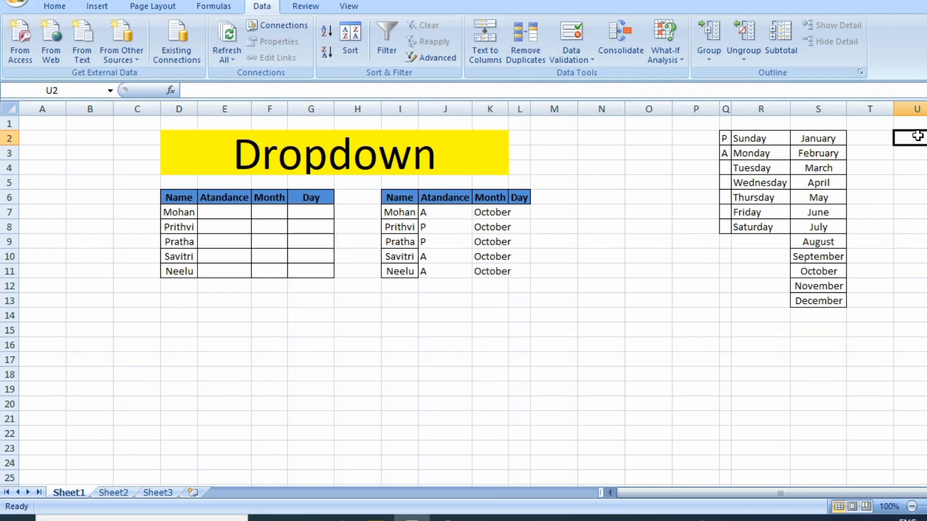
{"action": "type", "text": "ram"}
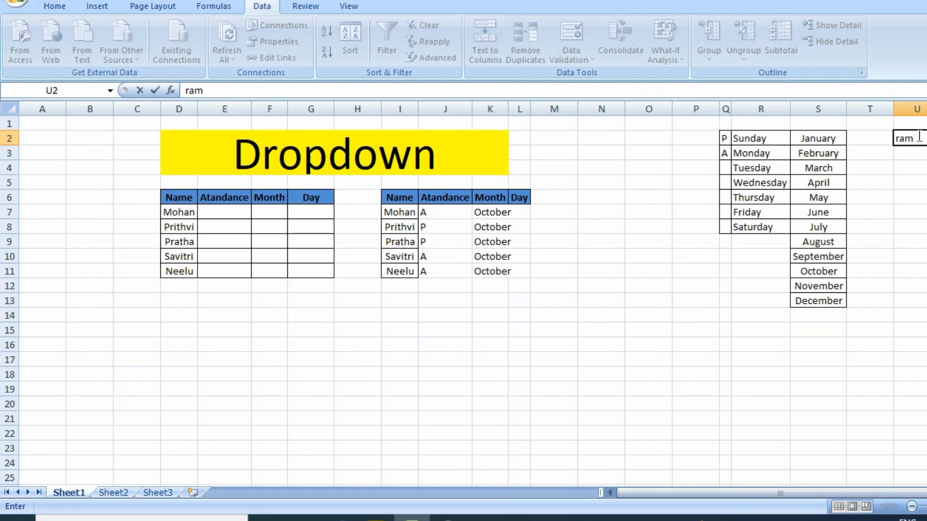
{"action": "key", "text": "Return"}
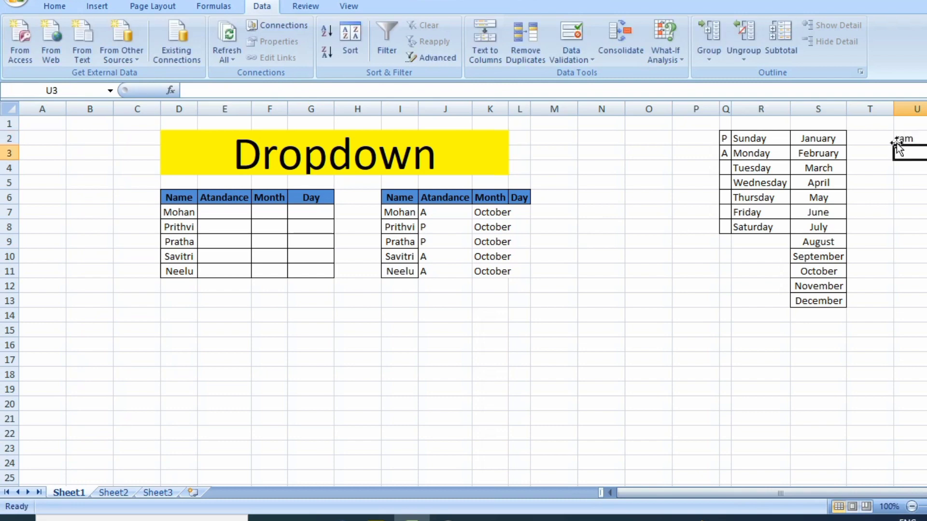
Step: Check the M7 dropdown for the entry added in column U, leaving the cell empty
{"action": "left_click", "coordinate": [570, 201]}
{"action": "left_click", "coordinate": [572, 213]}
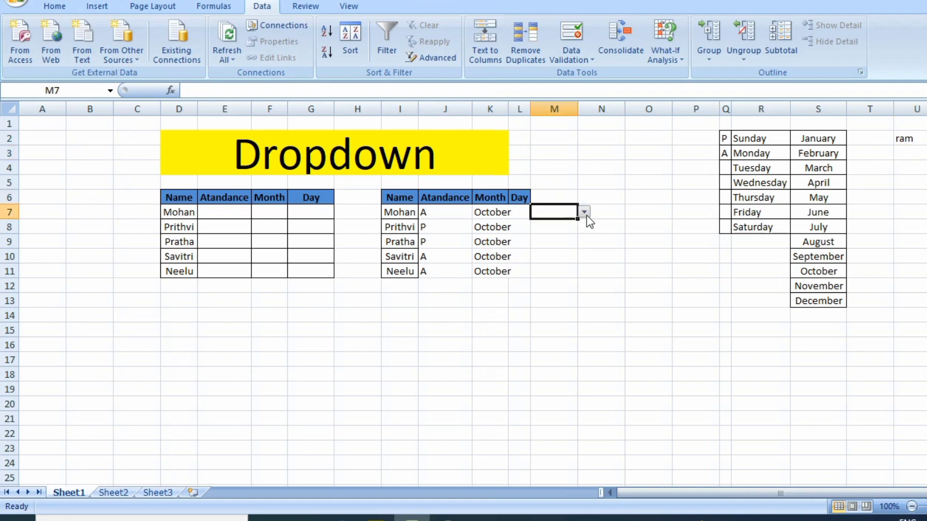
{"action": "left_click", "coordinate": [586, 213]}
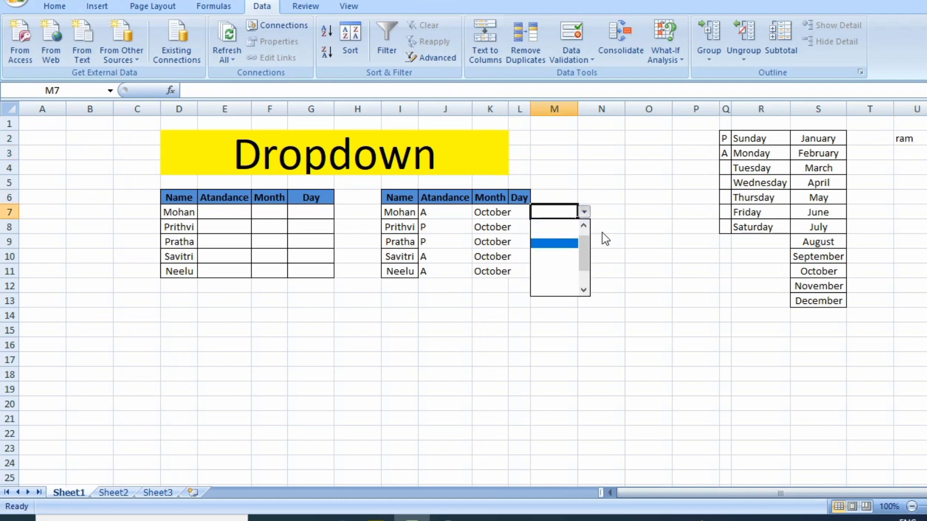
{"action": "key", "text": "Escape"}
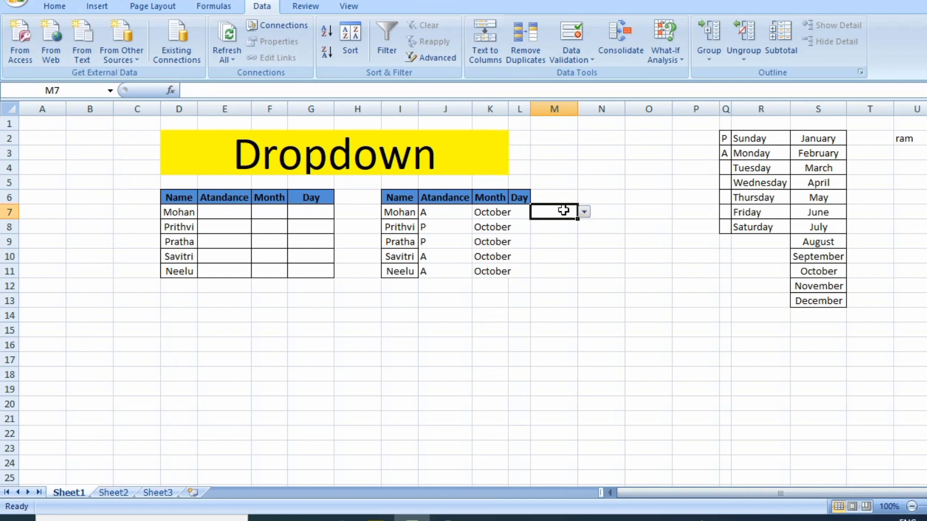
{"action": "left_click", "coordinate": [580, 215]}
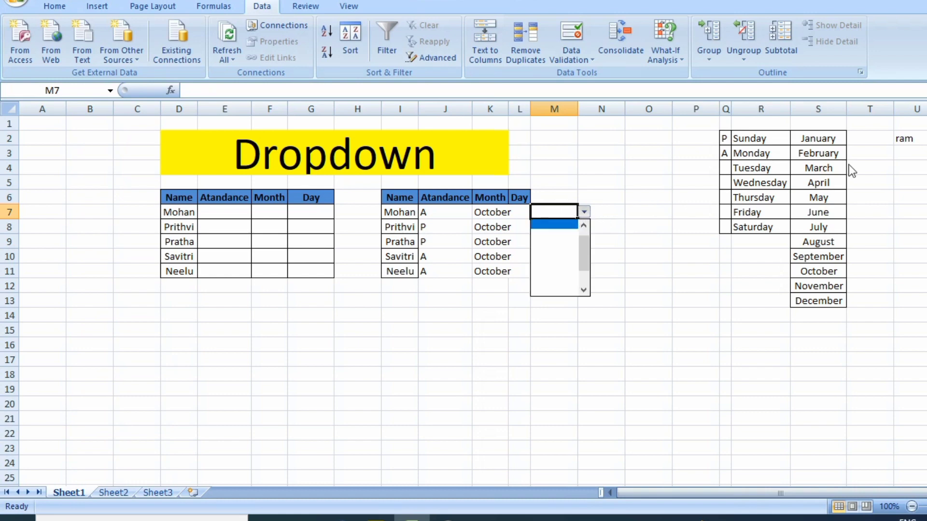
{"action": "key", "text": "Escape"}
Step: Enter mohs in cell U3 as another source entry for the M7 dropdown
{"action": "left_click", "coordinate": [920, 153]}
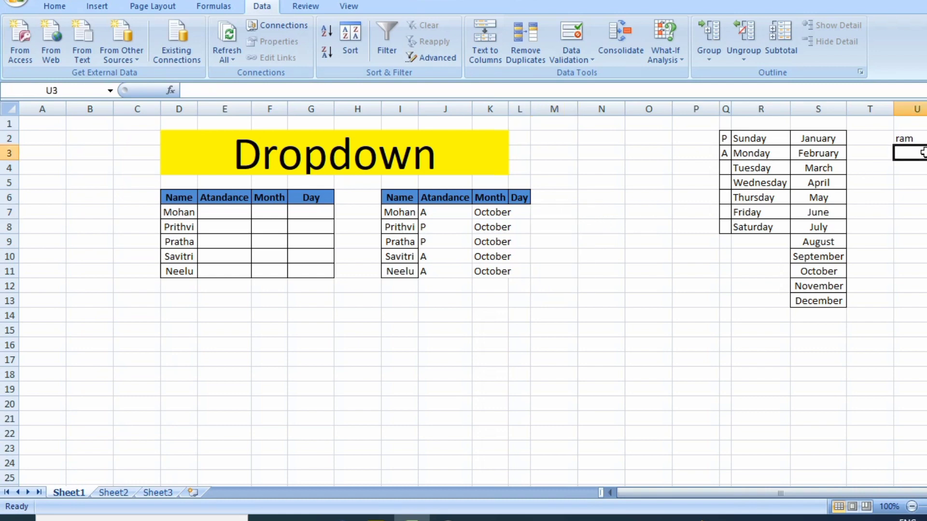
{"action": "type", "text": "mohs"}
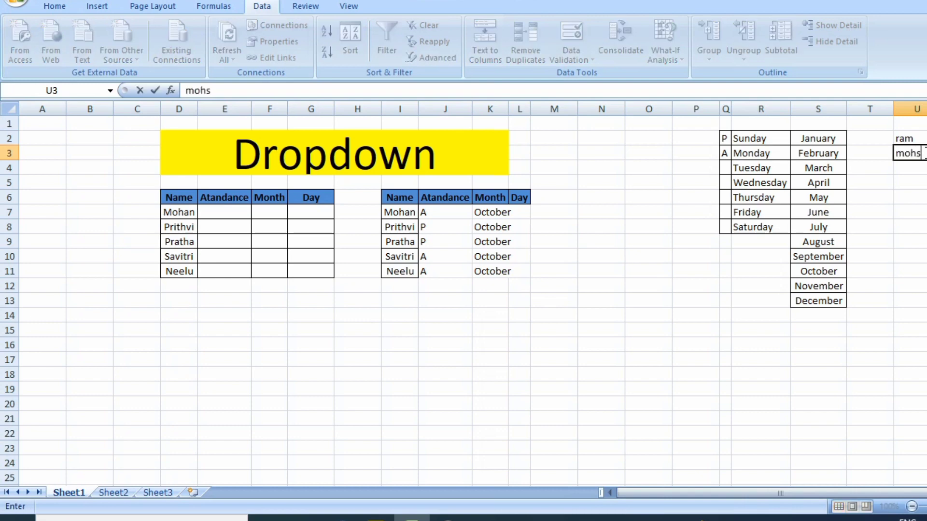
{"action": "key", "text": "Return"}
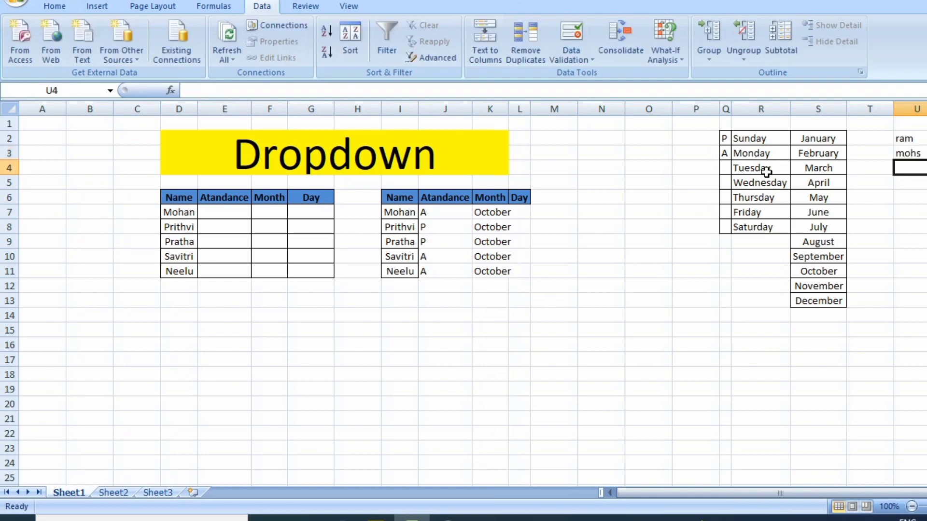
Step: Look through the beginning of the M7 dropdown list for both column U entries without choosing one
{"action": "left_click", "coordinate": [559, 206]}
{"action": "left_click", "coordinate": [584, 211]}
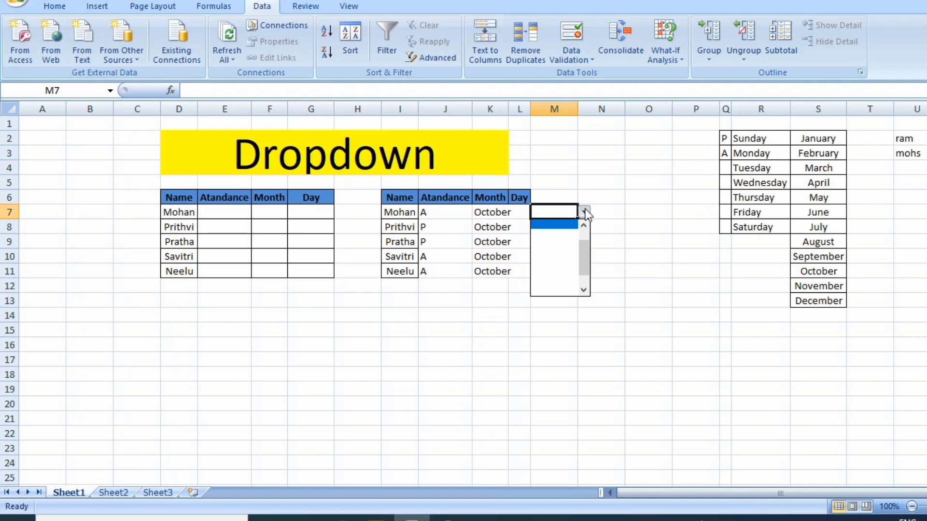
{"action": "left_click", "coordinate": [583, 232]}
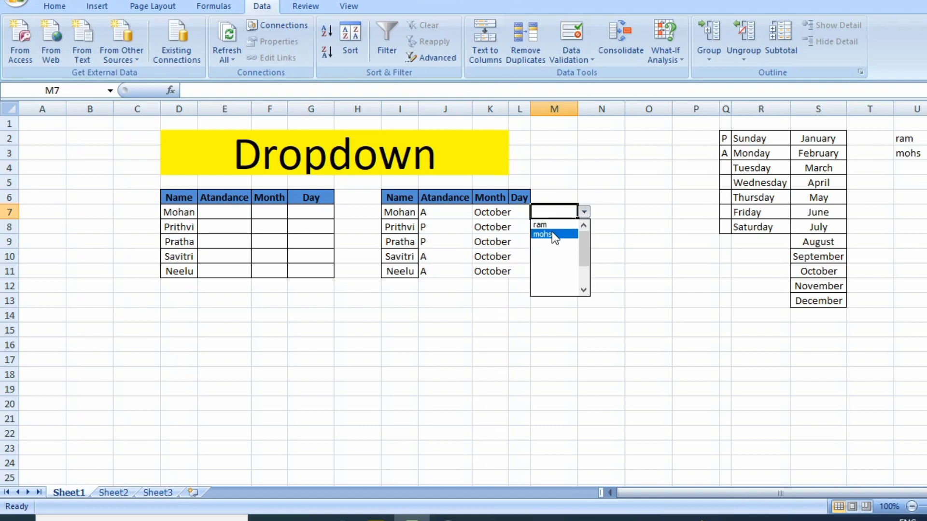
{"action": "left_click", "coordinate": [911, 185]}
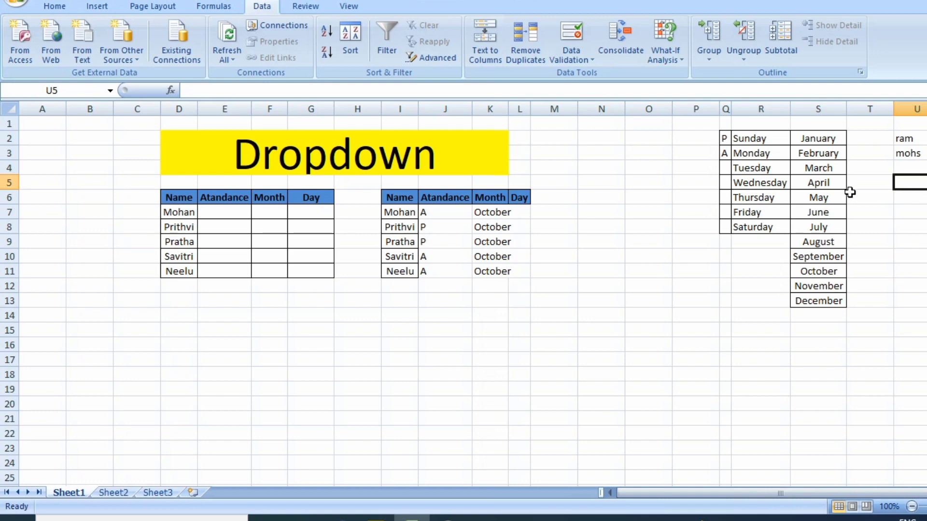
Step: Copy the first table's header row D6:G6 and paste it starting at cell E19
{"action": "left_click", "coordinate": [188, 197]}
{"action": "key", "text": "shift+Right"}
{"action": "key", "text": "shift+Right"}
{"action": "key", "text": "shift+Right"}
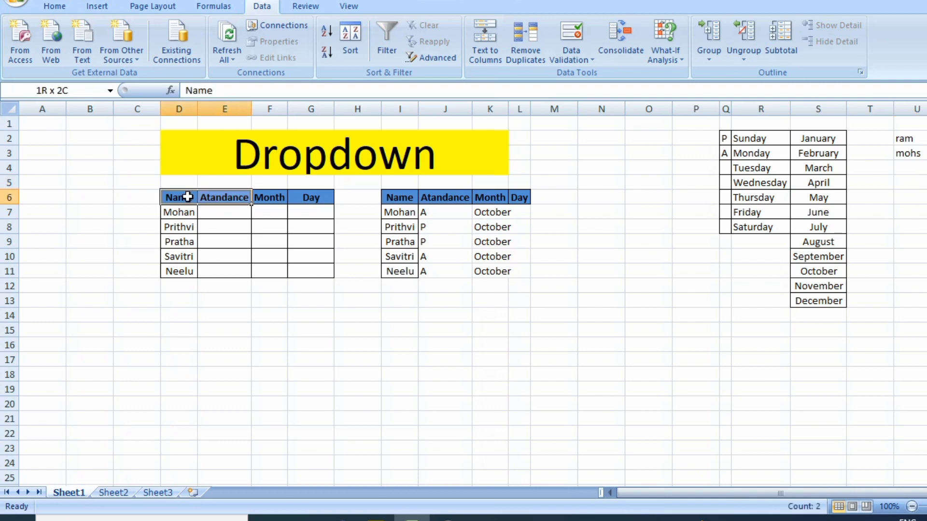
{"action": "key", "text": "ctrl+c"}
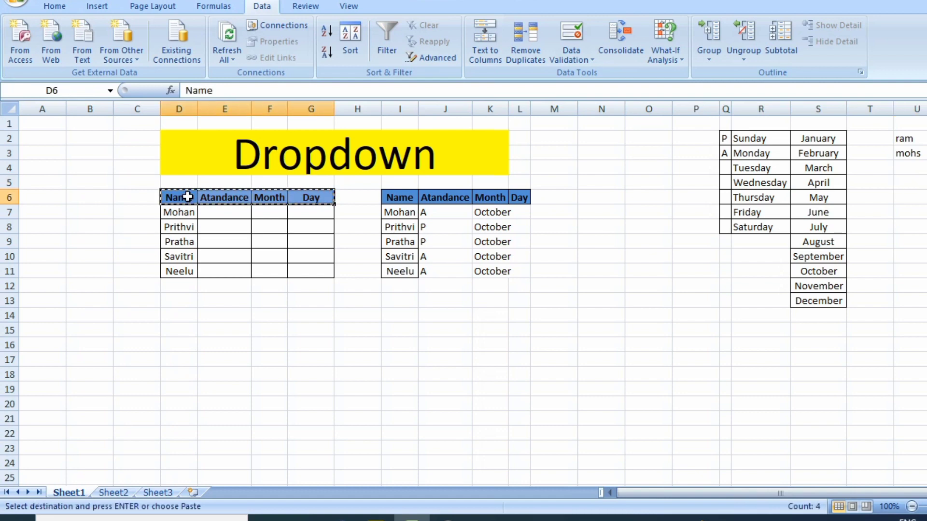
{"action": "left_click", "coordinate": [206, 386]}
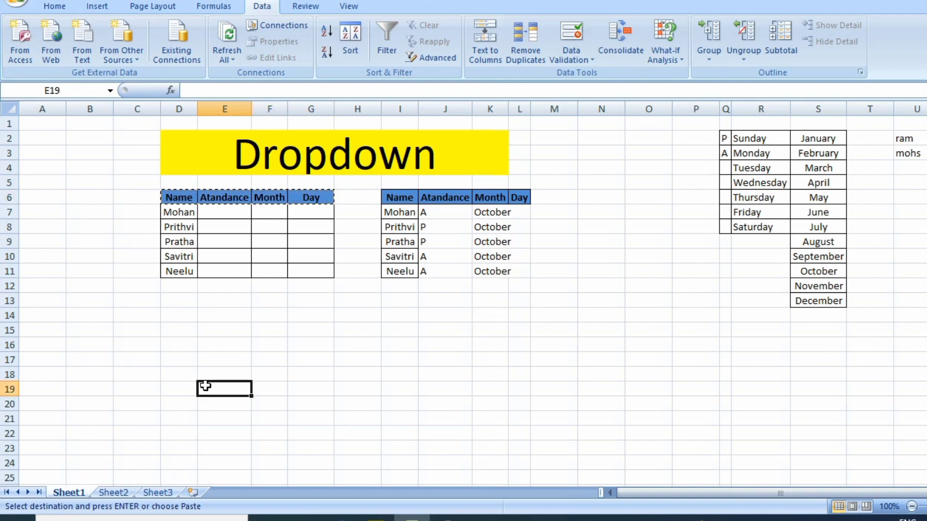
{"action": "key", "text": "ctrl+v"}
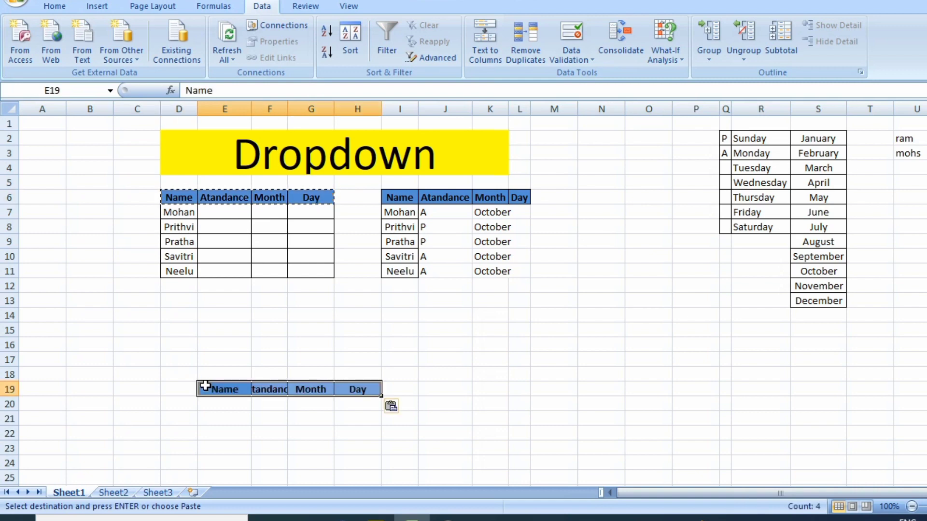
Step: AutoFit the column widths to the pasted headers in E19:H19
{"action": "key", "text": "alt"}
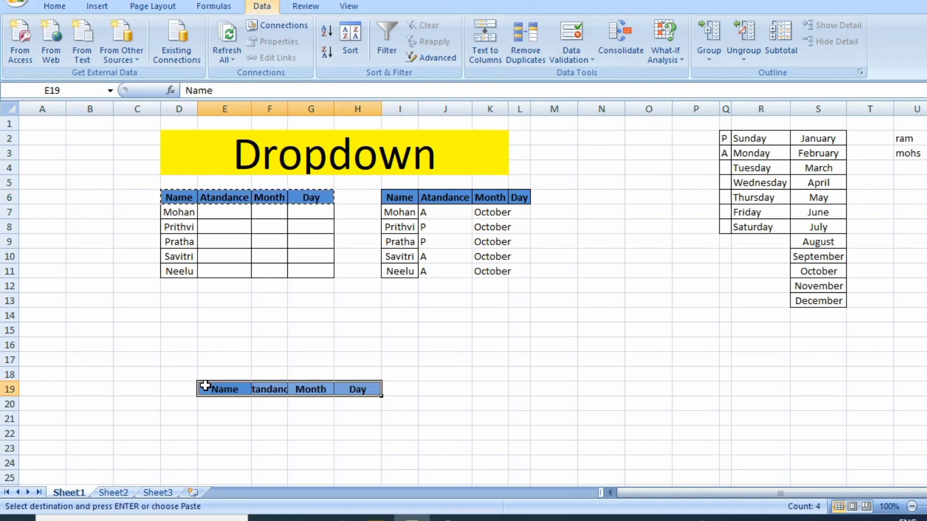
{"action": "key", "text": "h"}
{"action": "key", "text": "o"}
{"action": "key", "text": "i"}
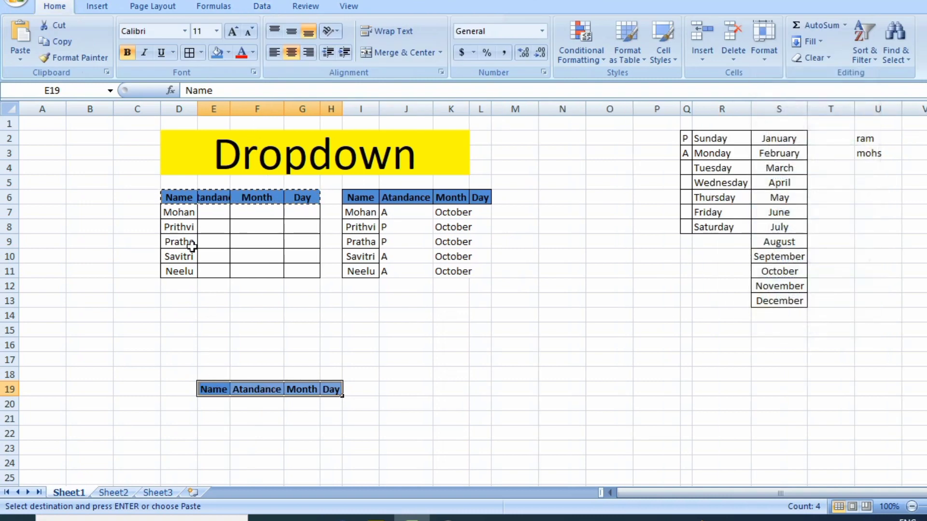
Step: Copy the five names in D7:D11 and paste them under the new Name header, starting at E20
{"action": "left_click", "coordinate": [178, 225]}
{"action": "left_click", "coordinate": [181, 215]}
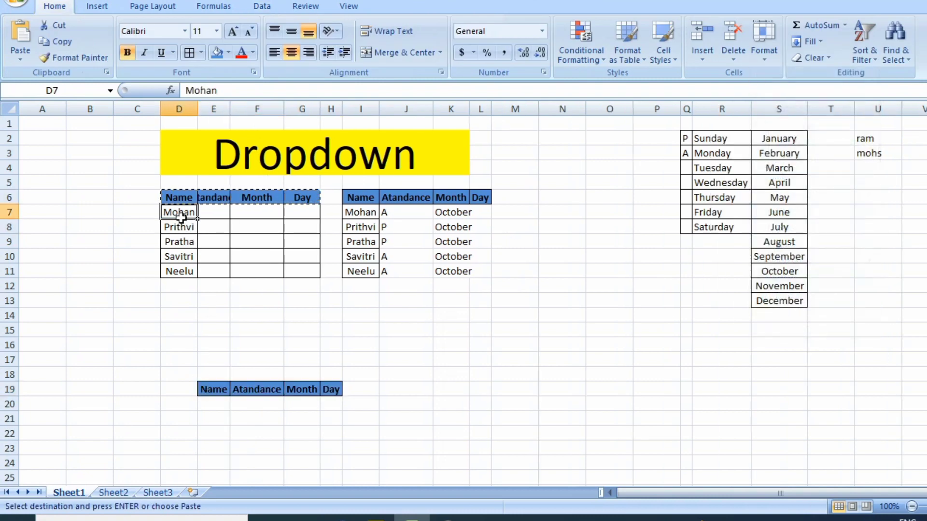
{"action": "left_click_drag", "start_coordinate": [181, 218], "coordinate": [180, 272]}
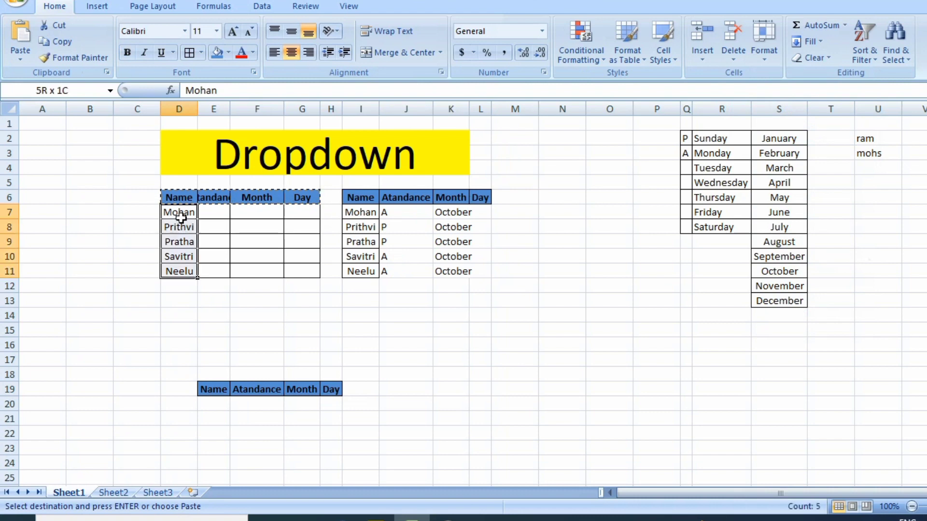
{"action": "key", "text": "ctrl+c"}
{"action": "left_click", "coordinate": [218, 404]}
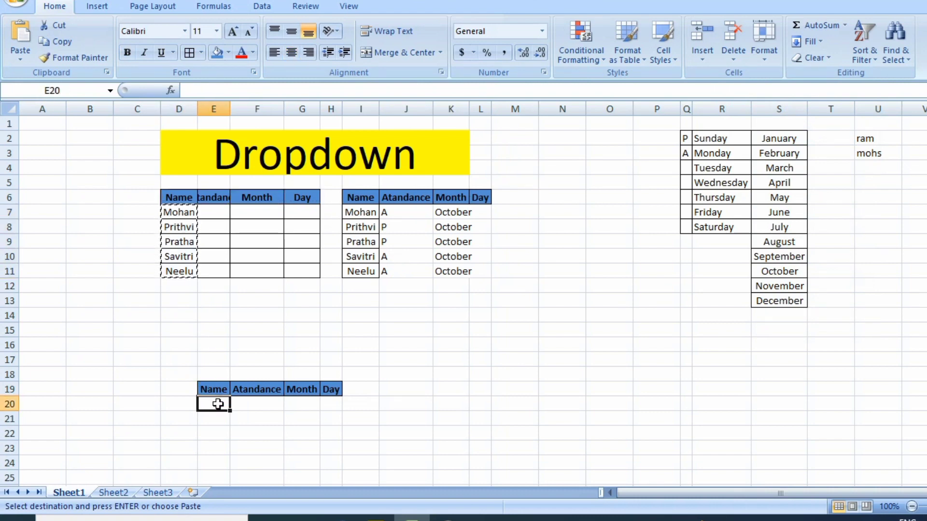
{"action": "key", "text": "ctrl+v"}
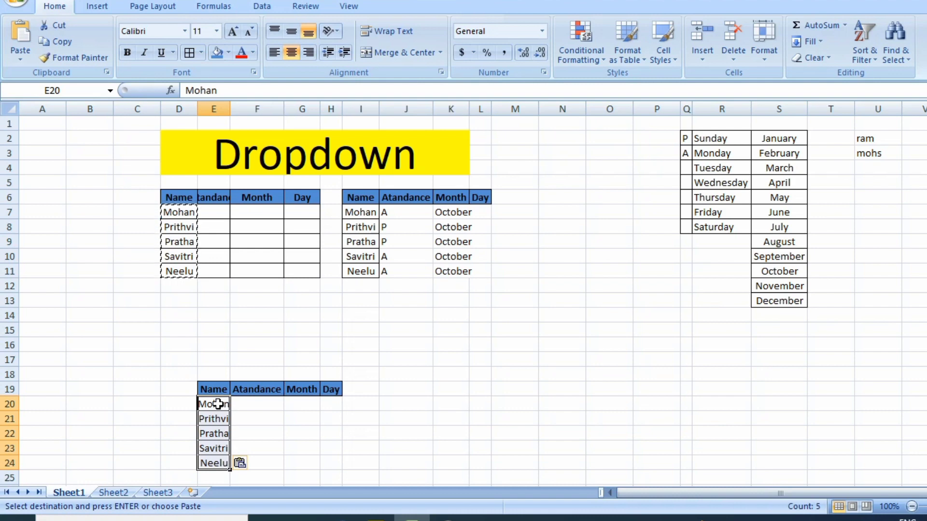
Step: AutoFit the width of column E to the pasted names in E20:E24
{"action": "key", "text": "alt+h"}
{"action": "key", "text": "o"}
{"action": "key", "text": "i"}
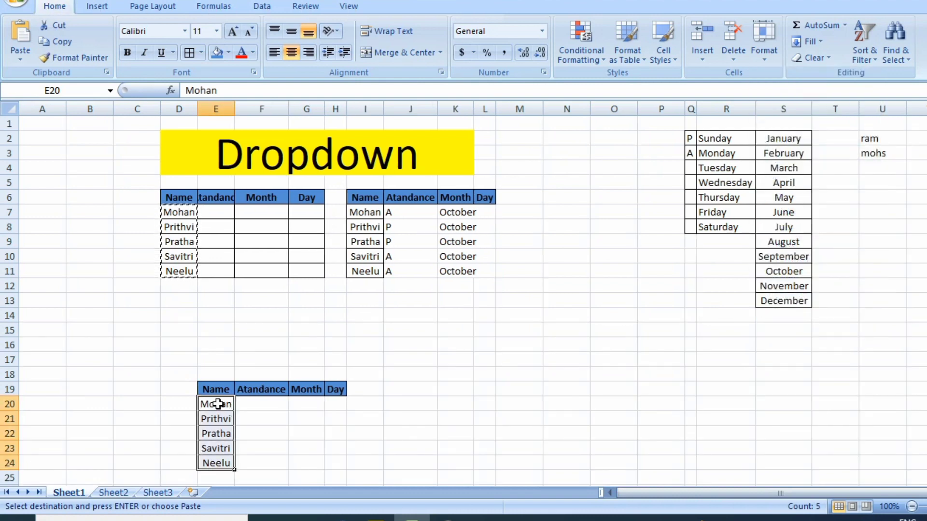
Step: Copy attendance cell E7 with its dropdown to F20 and check the P and A options there
{"action": "left_click", "coordinate": [213, 208]}
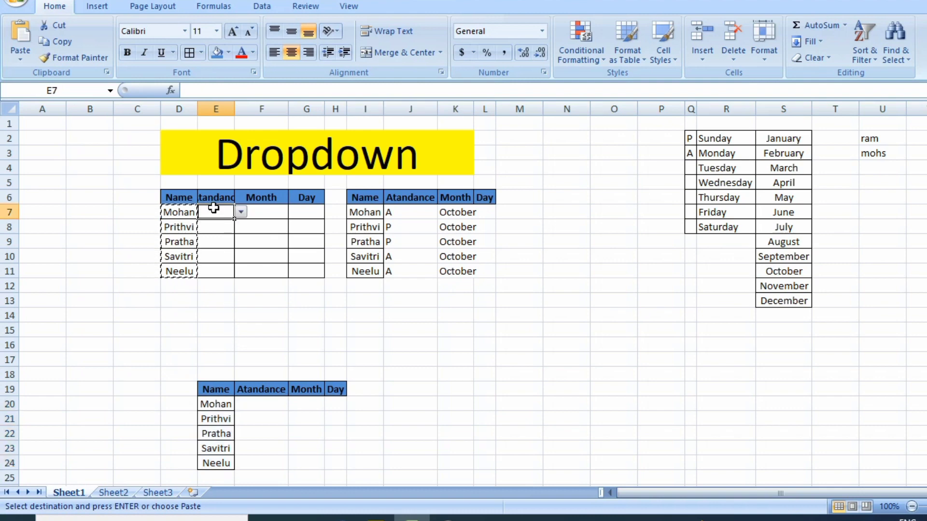
{"action": "key", "text": "ctrl+c"}
{"action": "left_click", "coordinate": [266, 405]}
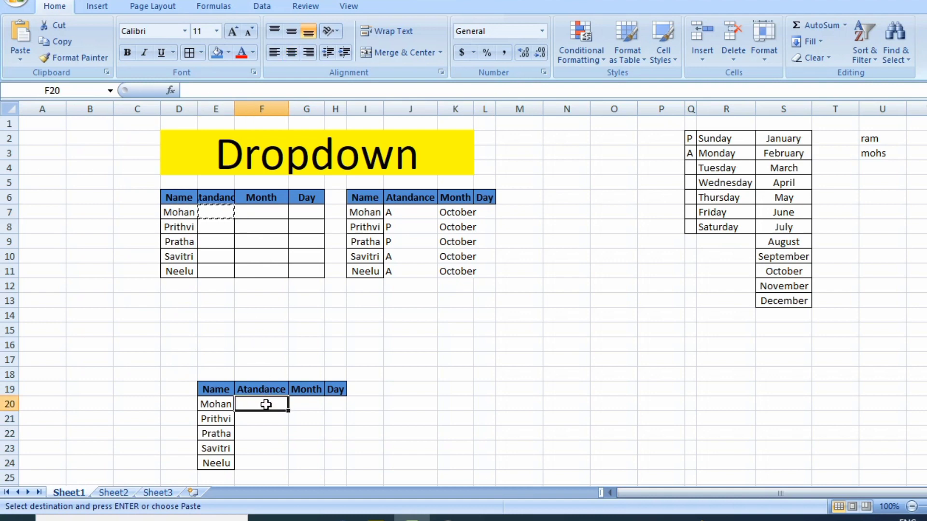
{"action": "key", "text": "ctrl+v"}
{"action": "left_click", "coordinate": [295, 405]}
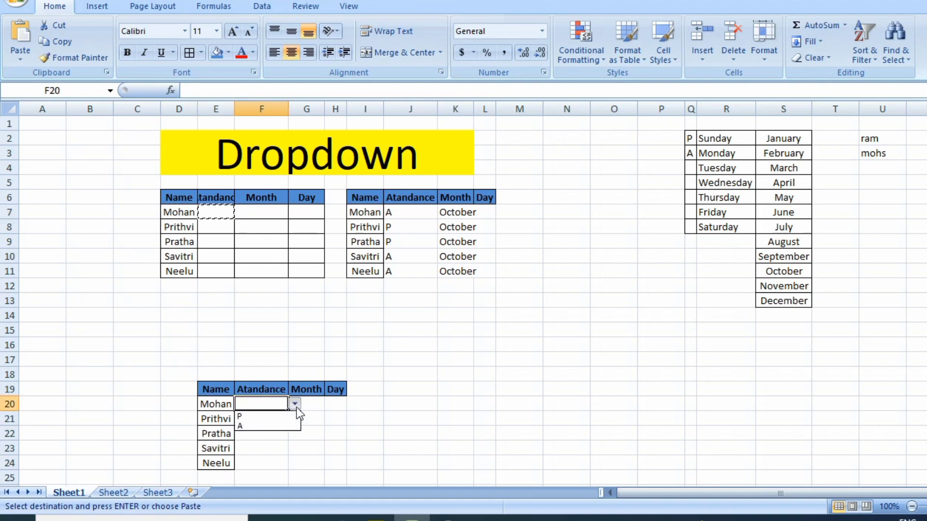
{"action": "key", "text": "Escape"}
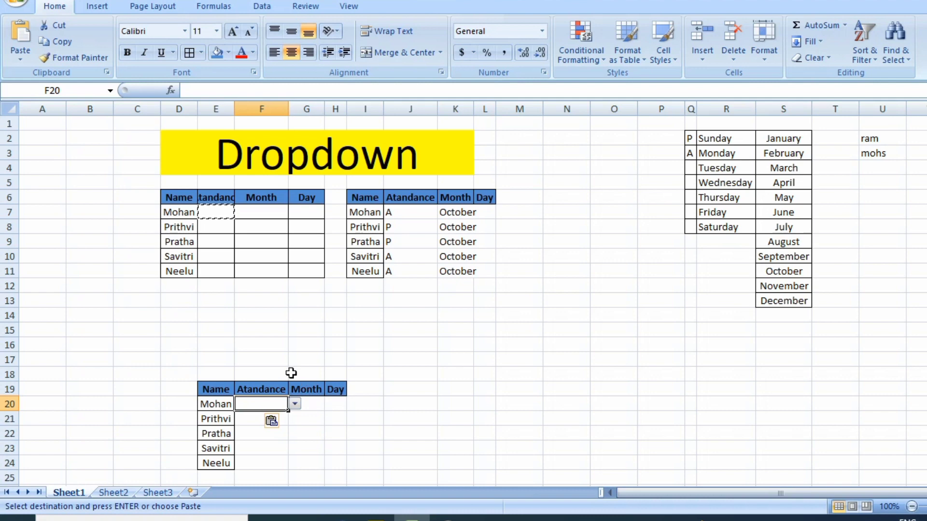
Step: Try to enter the unlisted value n in attendance cell E7
{"action": "left_click", "coordinate": [222, 219]}
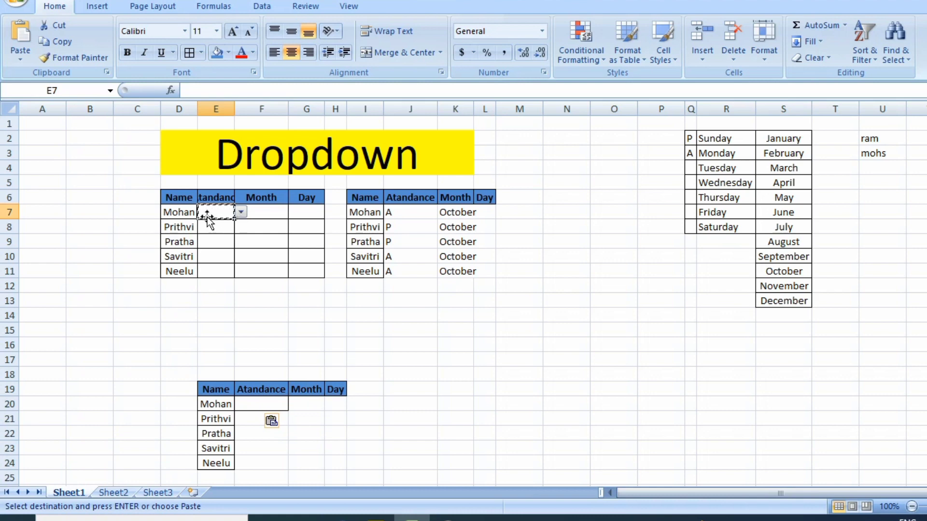
{"action": "type", "text": "n"}
{"action": "key", "text": "Return"}
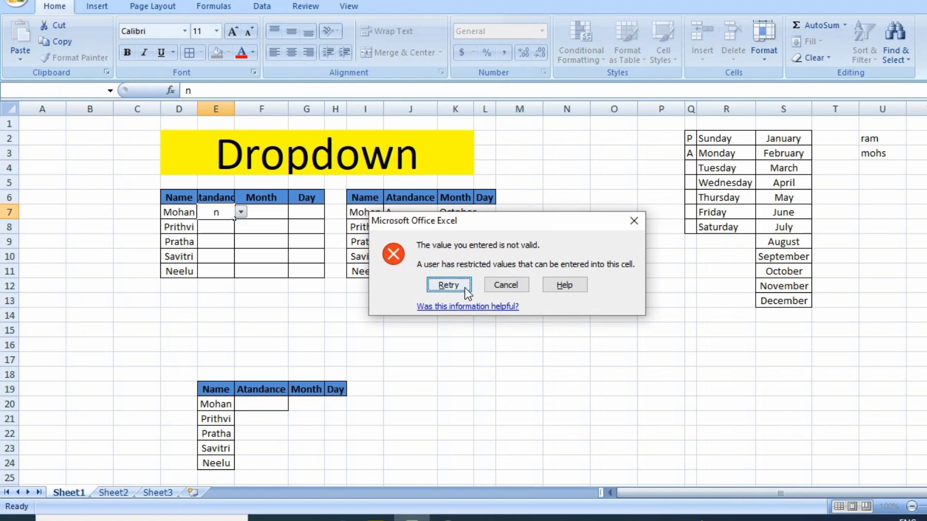
{"action": "left_click", "coordinate": [501, 287]}
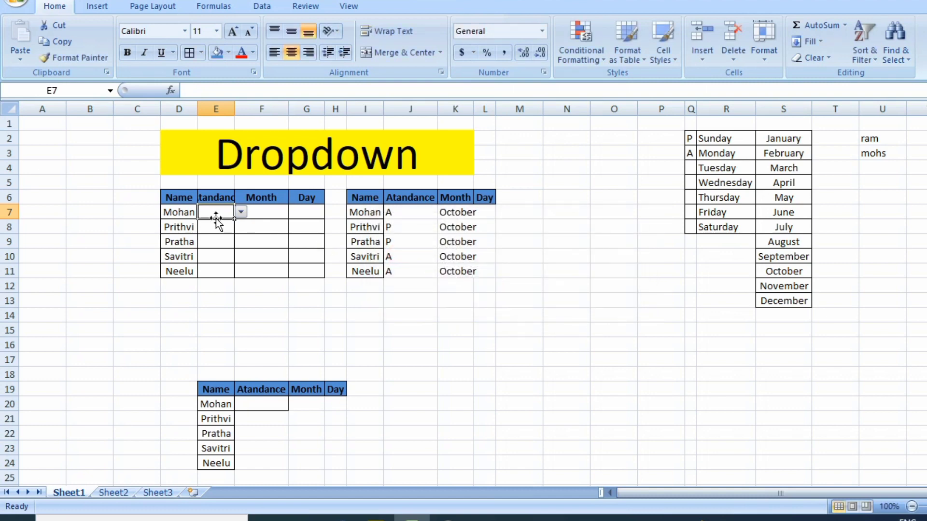
Step: Enter a in attendance cell E7
{"action": "type", "text": "a"}
{"action": "key", "text": "Return"}
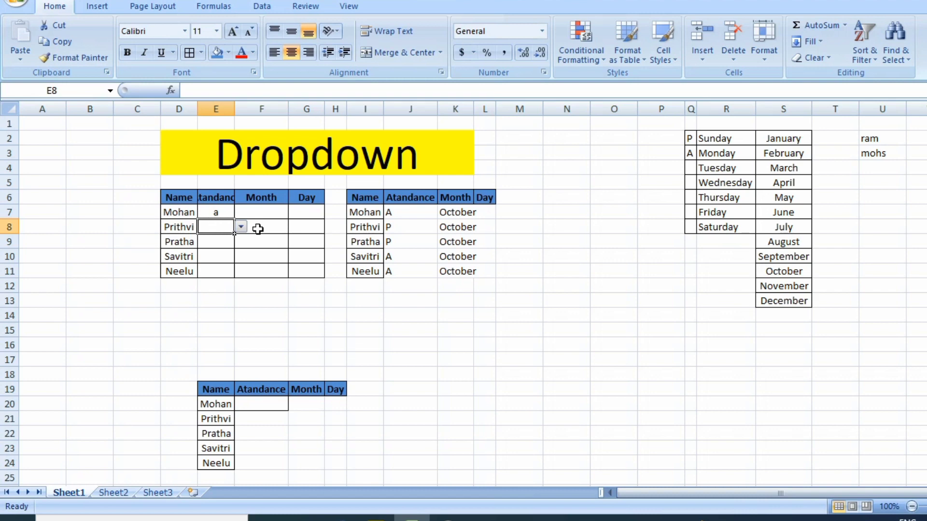
Step: Check the dropdown options in attendance cell E8 without choosing one
{"action": "left_click", "coordinate": [241, 228]}
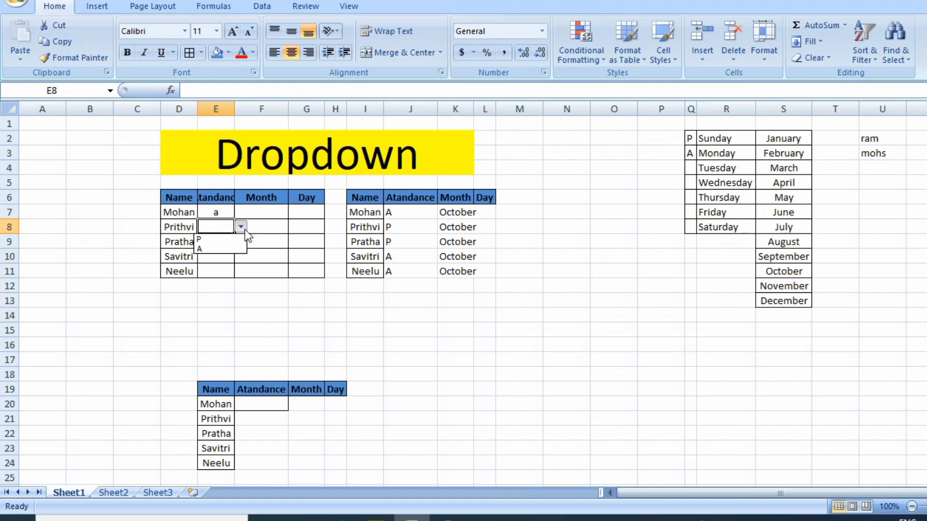
{"action": "key", "text": "Escape"}
Step: Try to enter the unlisted value dog in Month cell F9 and dismiss the rejected entry
{"action": "left_click", "coordinate": [269, 240]}
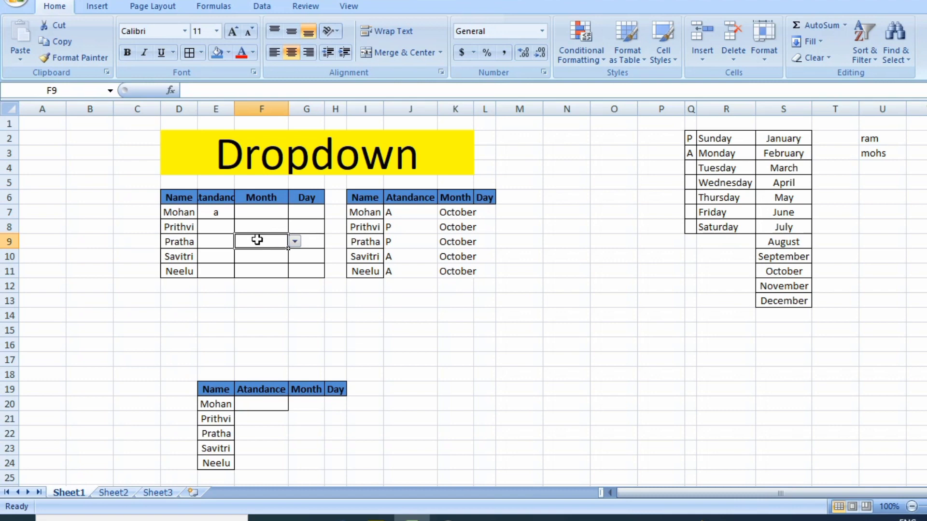
{"action": "type", "text": "dog"}
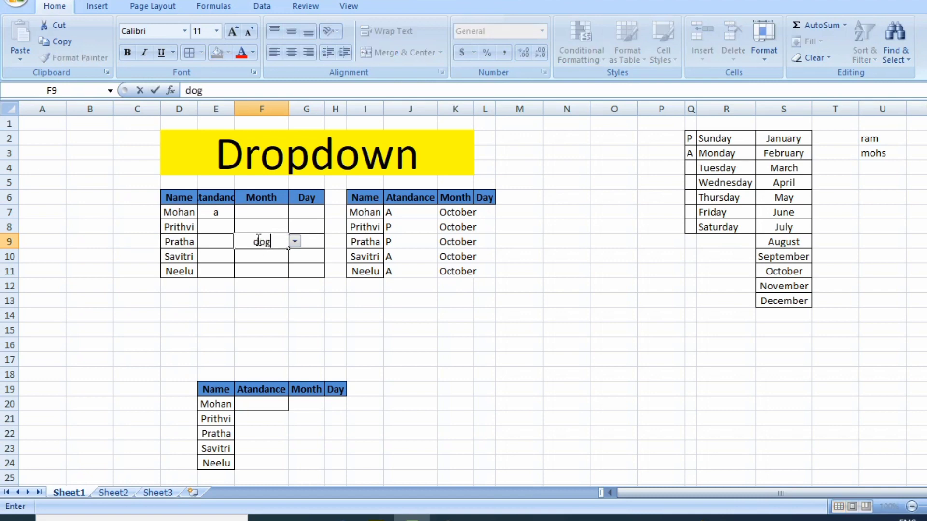
{"action": "key", "text": "Return"}
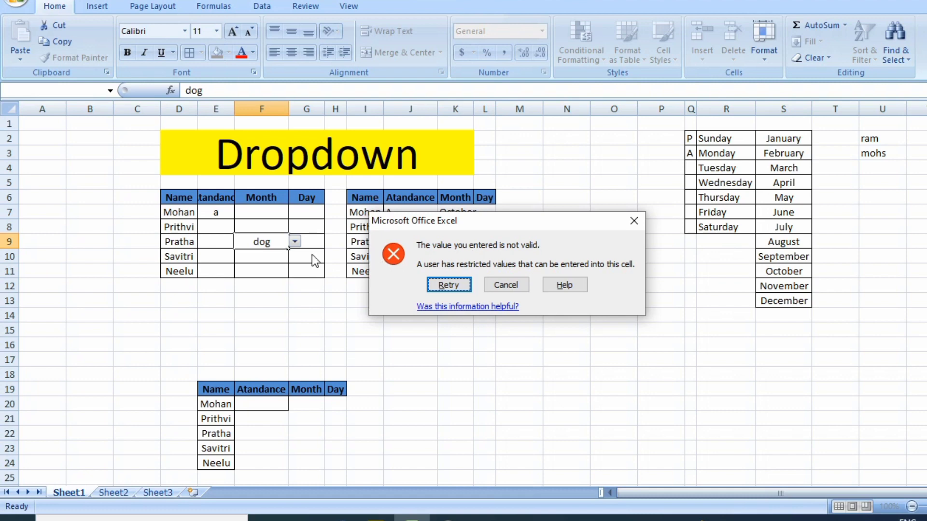
{"action": "left_click", "coordinate": [636, 224]}
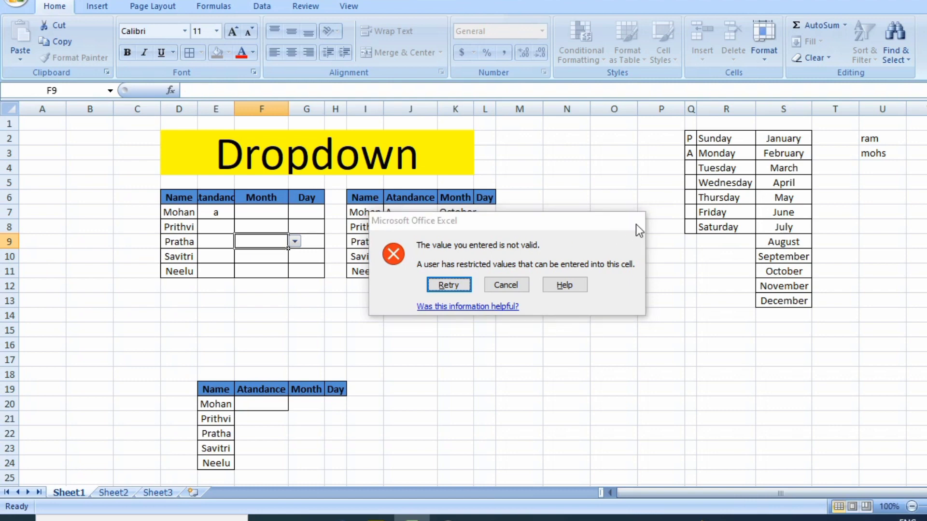
{"action": "left_click", "coordinate": [526, 248]}
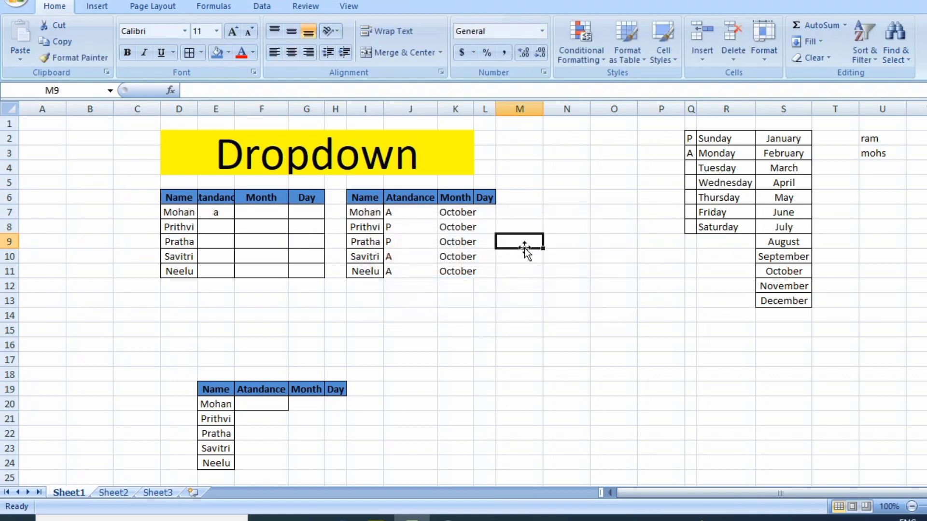
{"action": "left_click", "coordinate": [412, 519]}
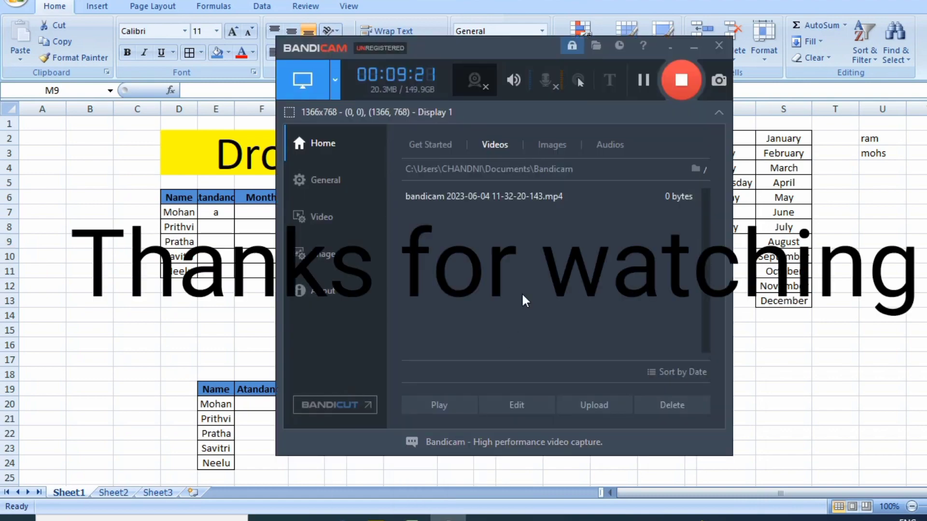